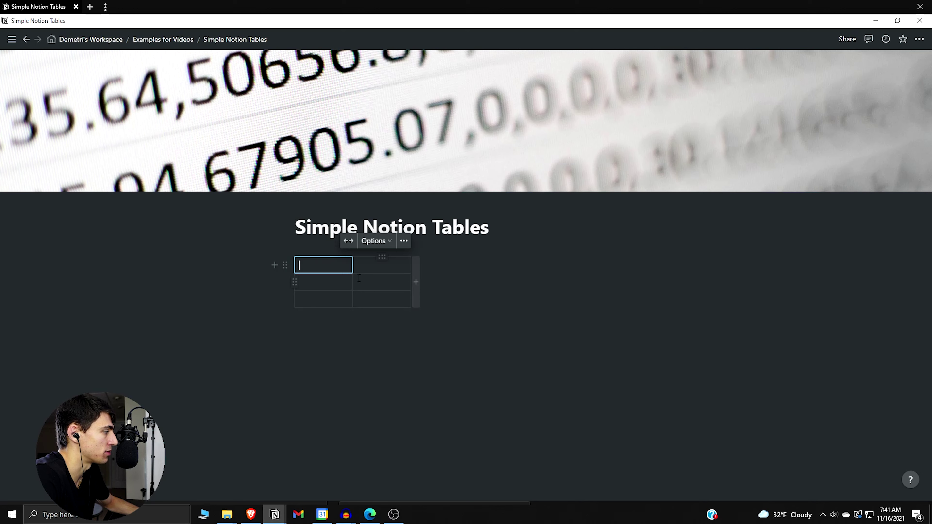
Expand the blank table to four columns and four rows.
left_click(416, 280)
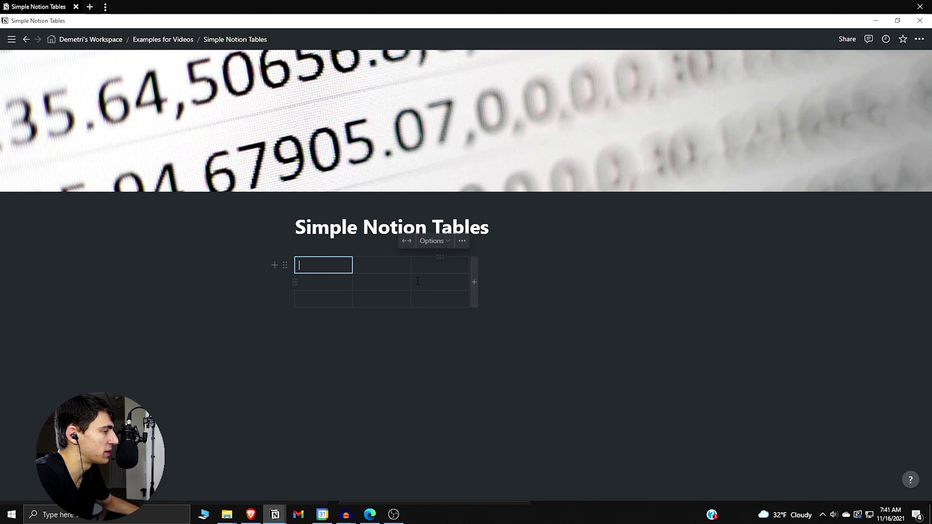
left_click(474, 281)
left_click(411, 312)
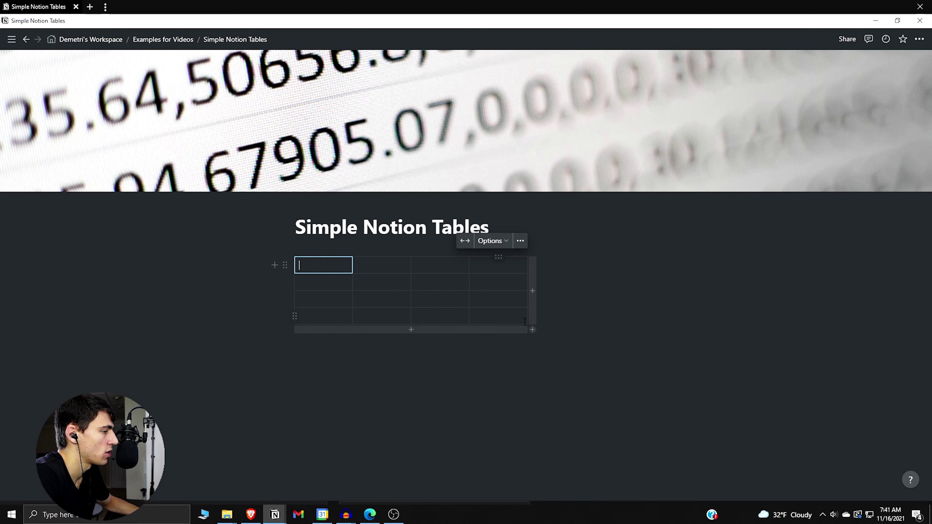
mouse_move(531, 327)
left_mouse_down()
mouse_move(532, 290)
mouse_move(527, 326)
left_mouse_up()
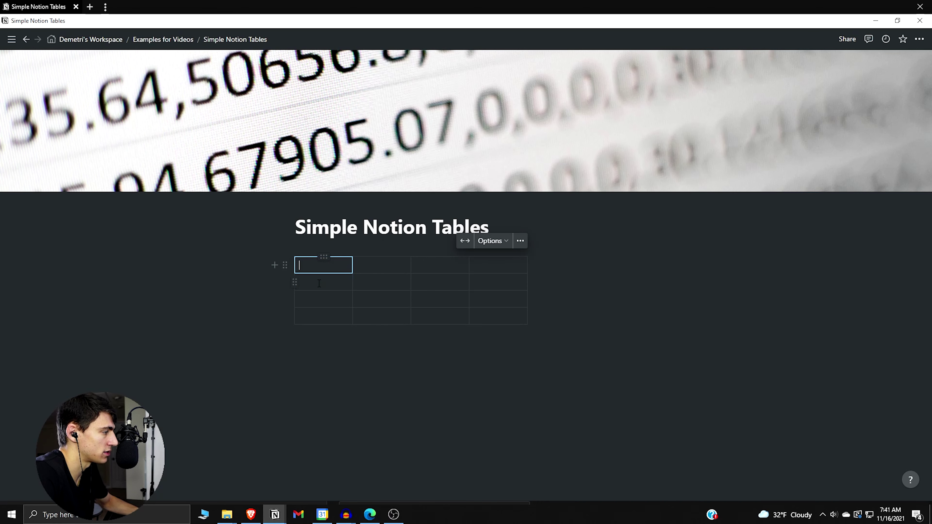
Fill the table's first row with the headings Football, Baseball, Basketball and Hockey.
type("Foot")
key("Tab")
type("Baseball")
key("Tab")
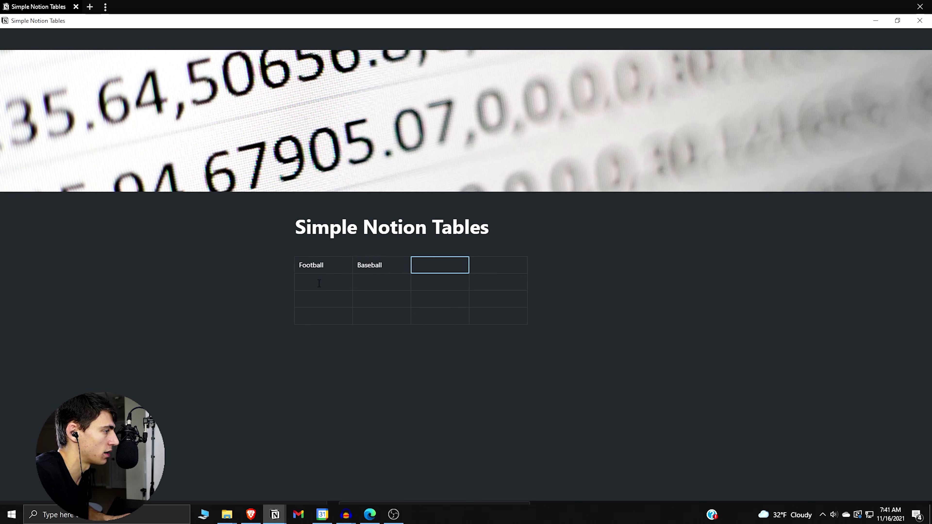
key("Tab")
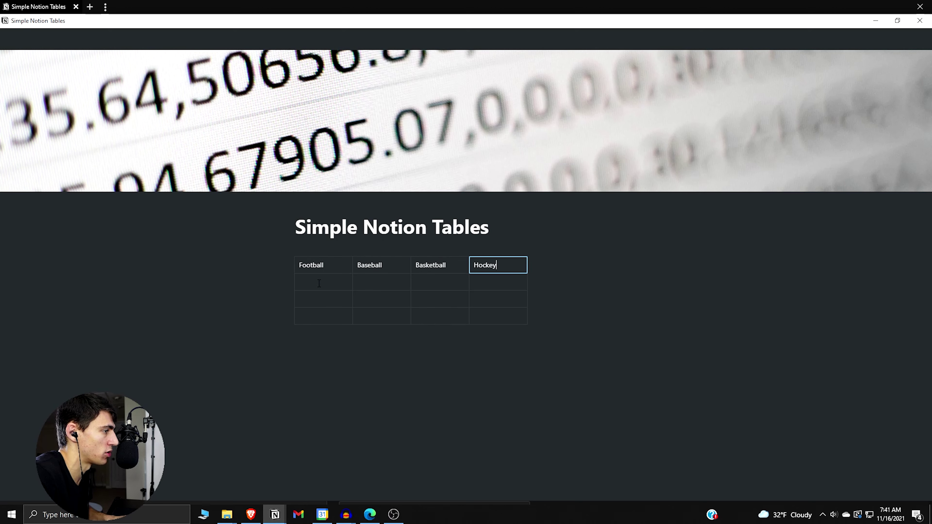
key("Tab")
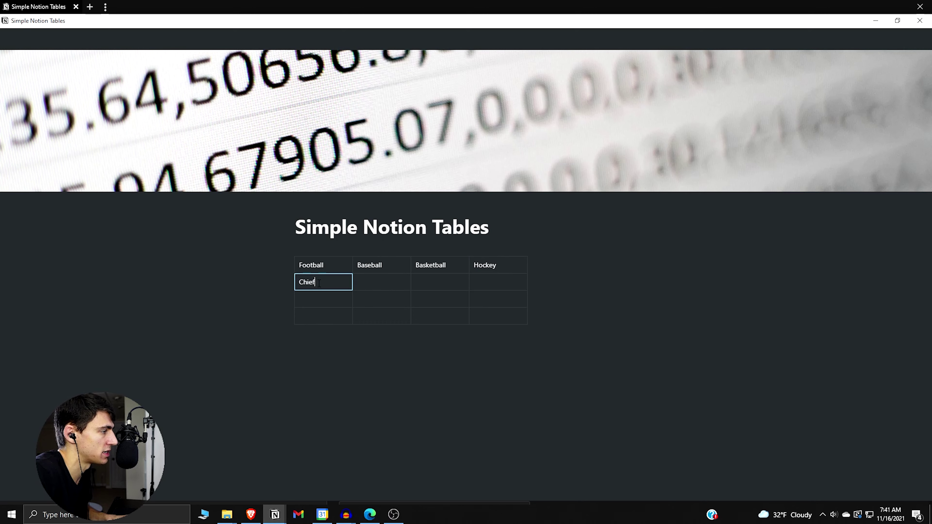
Fill the Football column with the teams Chiefs, Ohio State FB and Bears.
key("Return")
type("Ohio State FB")
key("Return")
type("Bears")
Enter Cubs and Red Rox in the first two cells under the Baseball heading.
key("Tab")
key("Up")
key("Up")
type("Cubs")
key("Return")
type("Red Rox")
Fill the Basketball column with the teams Bulls, Mavericks and Golden State.
key("Right")
key("Up")
type("Bulls")
key("Return")
type("Mavericks")
key("Return")
type("Golden State")
Enter Blackhawks and Anaheim in the first two cells under the Hockey heading.
key("Right")
key("Up")
key("Up")
type("Blackhawks")
key("Return")
type("Anaheim")
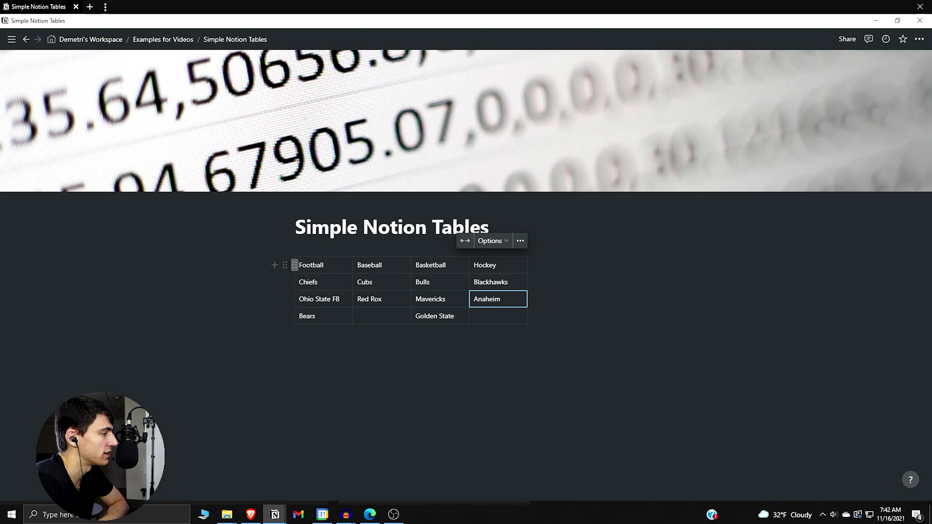
Try moving the Basketball column ahead of the Baseball column, and undo the move.
left_click_drag(295, 270, 322, 260)
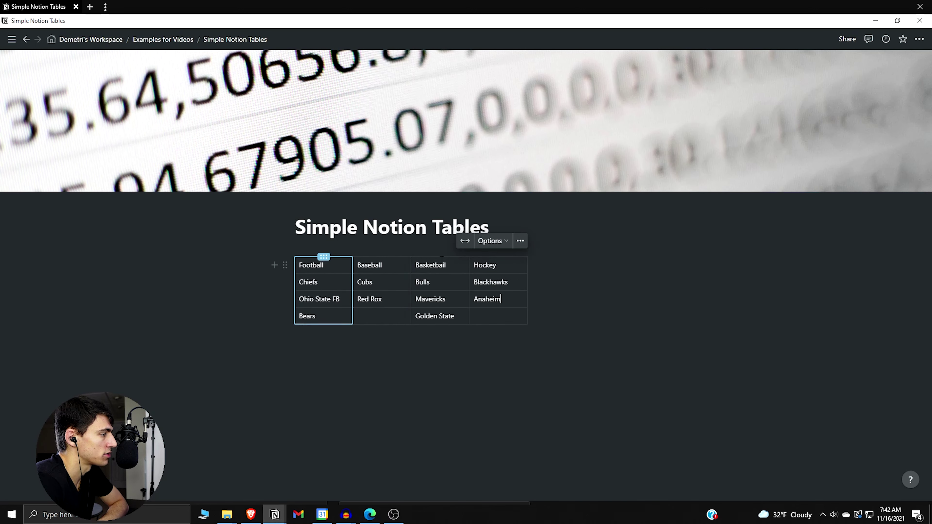
left_click_drag(440, 257, 401, 263)
key("ctrl+z")
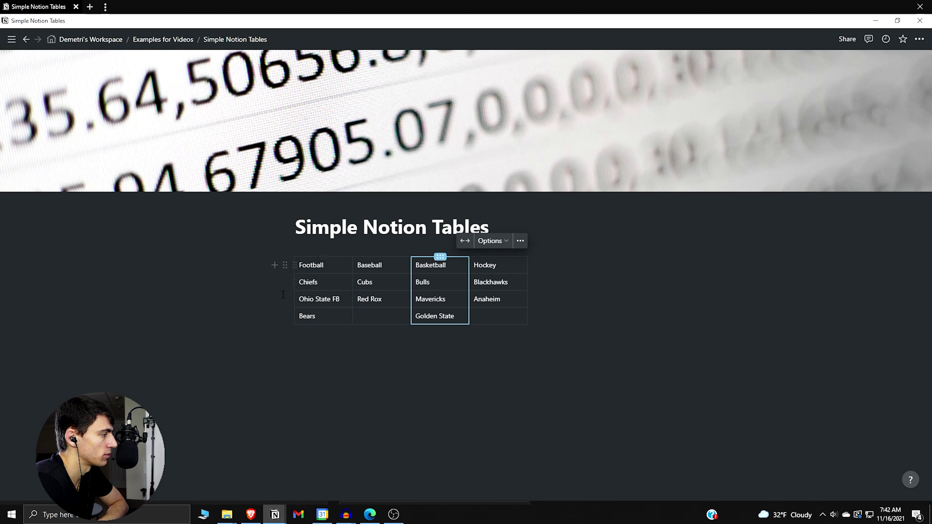
Insert an empty row above the Ohio State FB row, and undo the insertion.
left_click(294, 299)
key("Escape")
left_click_drag(295, 299, 294, 304)
left_click(294, 299)
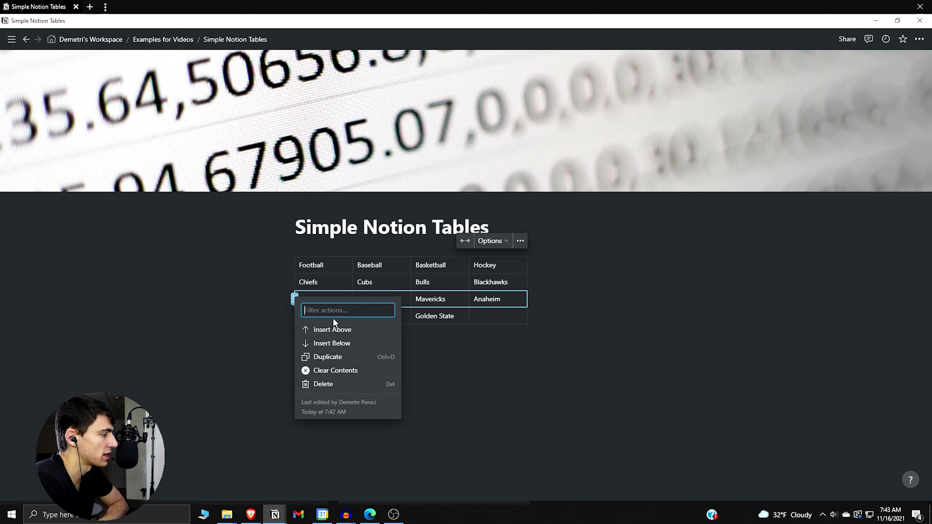
left_click(335, 330)
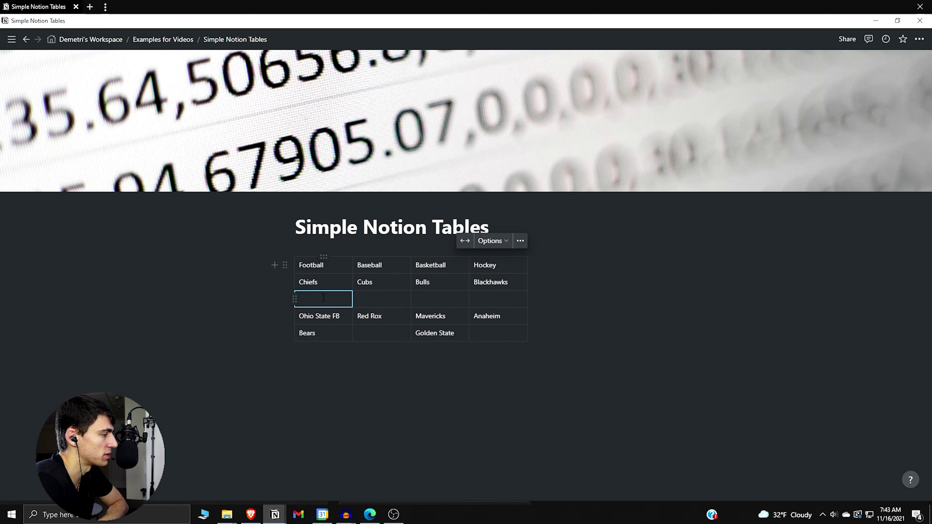
key("ctrl+z")
Clear the contents of the Ohio State FB row, and undo the clearing.
left_click(295, 298)
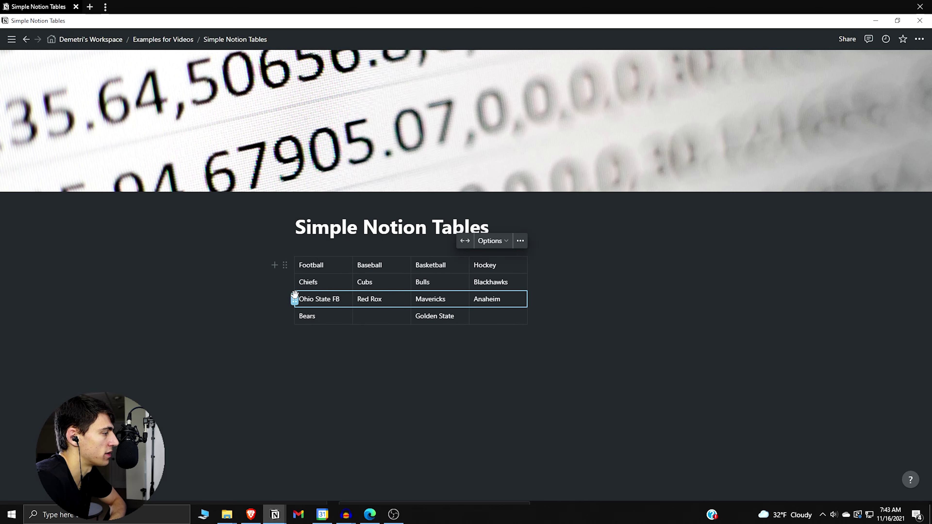
left_click(295, 296)
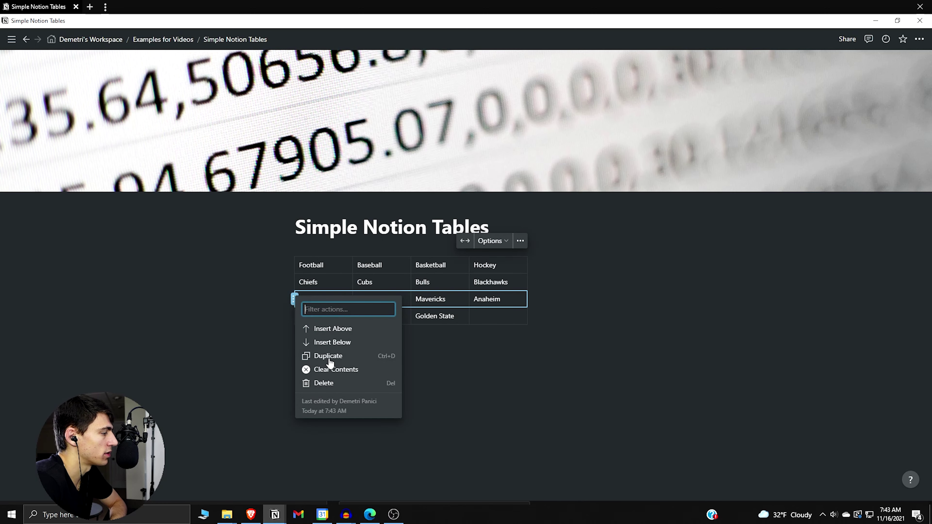
left_click(351, 370)
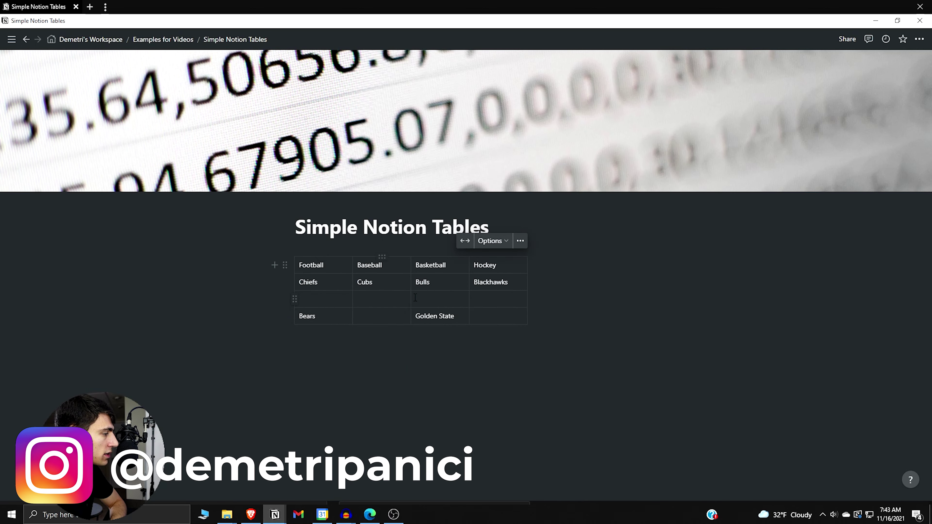
key("ctrl+z")
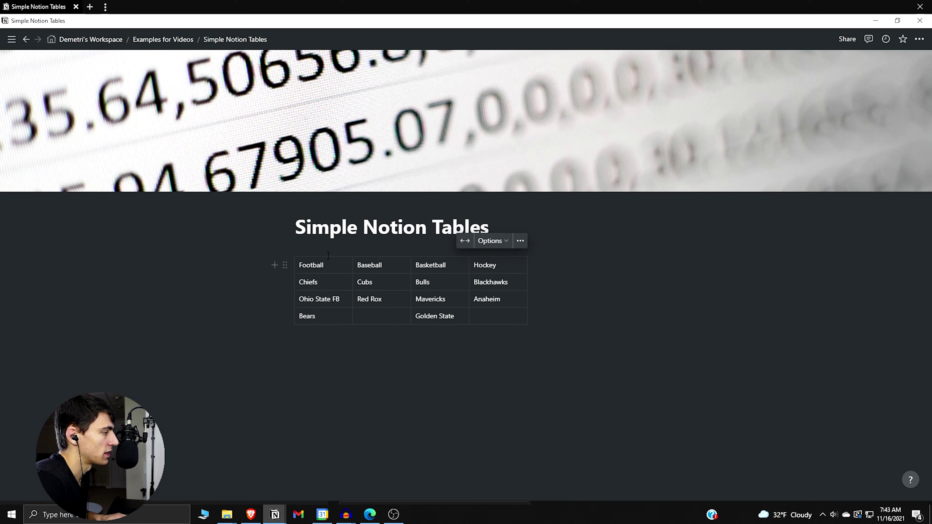
Clear the contents of the whole Football column, and undo the clearing.
left_click(324, 256)
left_click(339, 349)
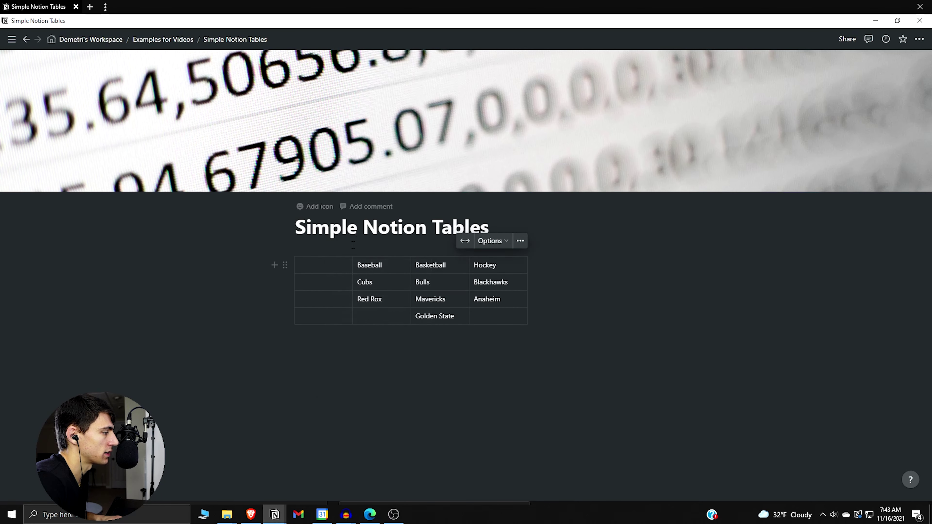
key("ctrl+z")
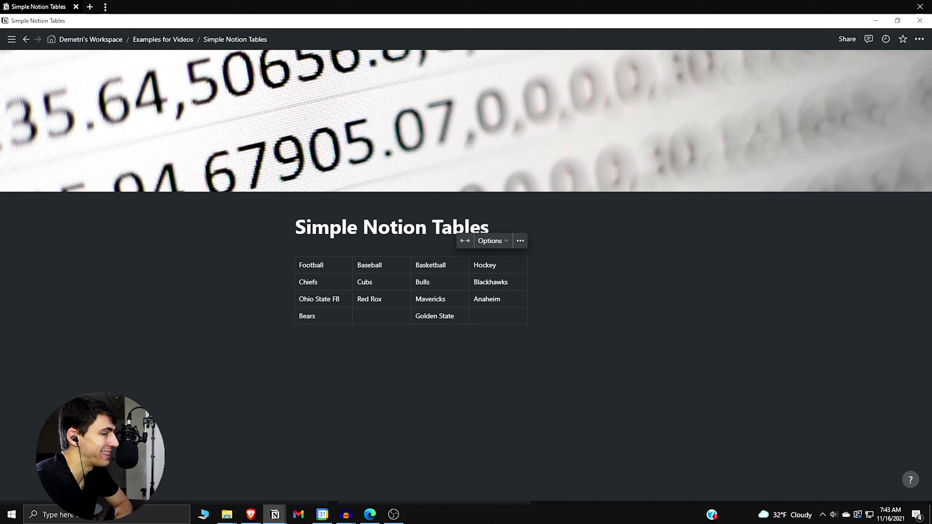
Set the Basketball heading's text colour to yellow, and undo the colour change.
double_click(430, 265)
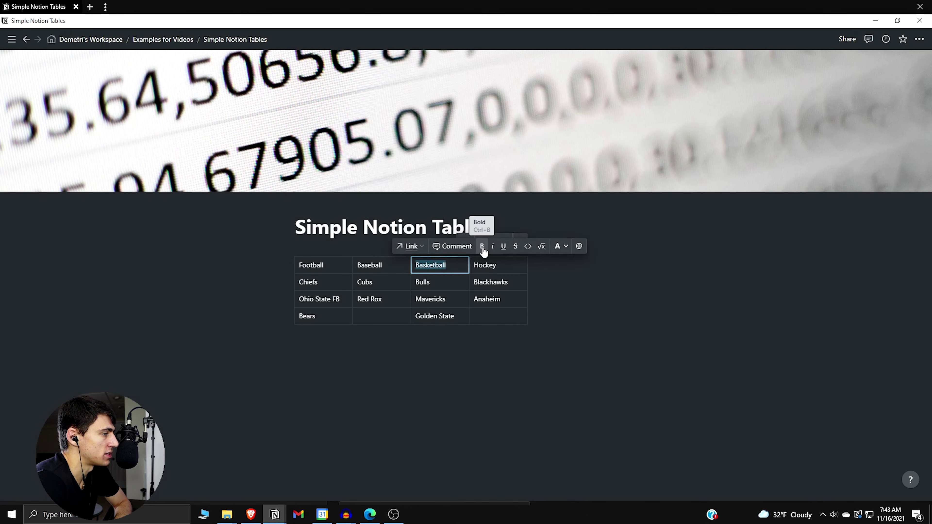
left_click(566, 252)
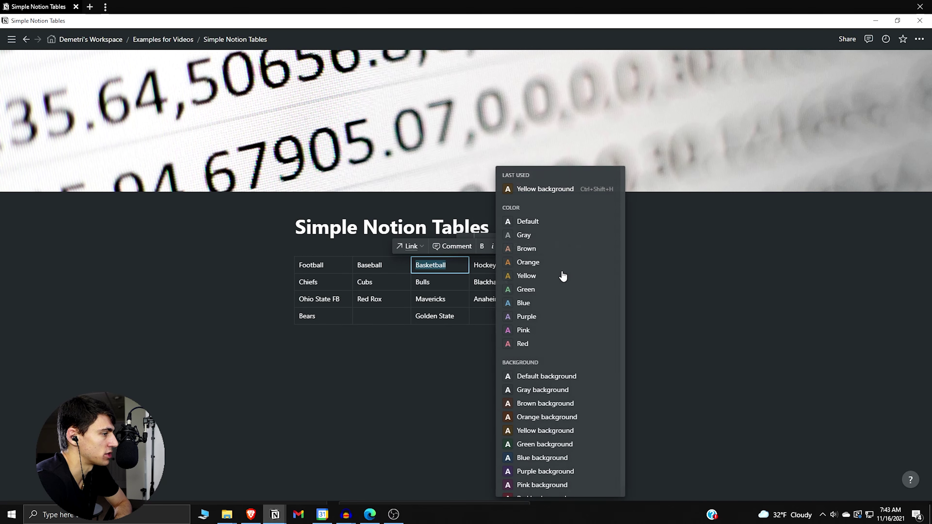
left_click(558, 273)
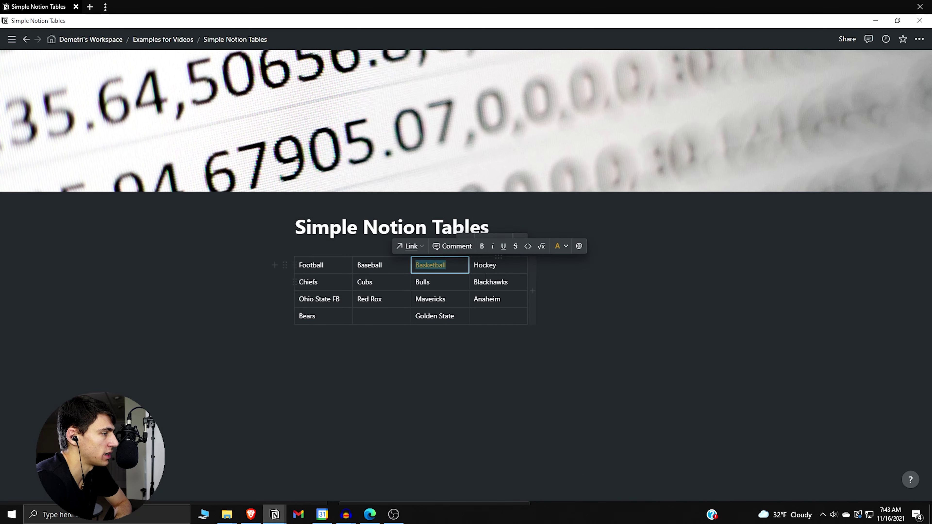
key("ctrl+z")
Colour the team names in the row below the headings: Bulls and Blackhawks red, Cubs blue, Chiefs yellow.
double_click(438, 276)
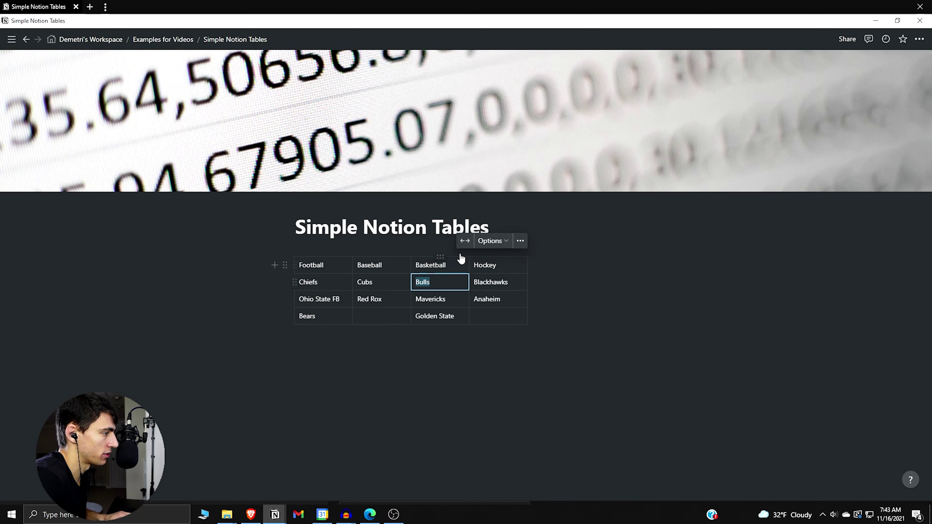
left_click(558, 264)
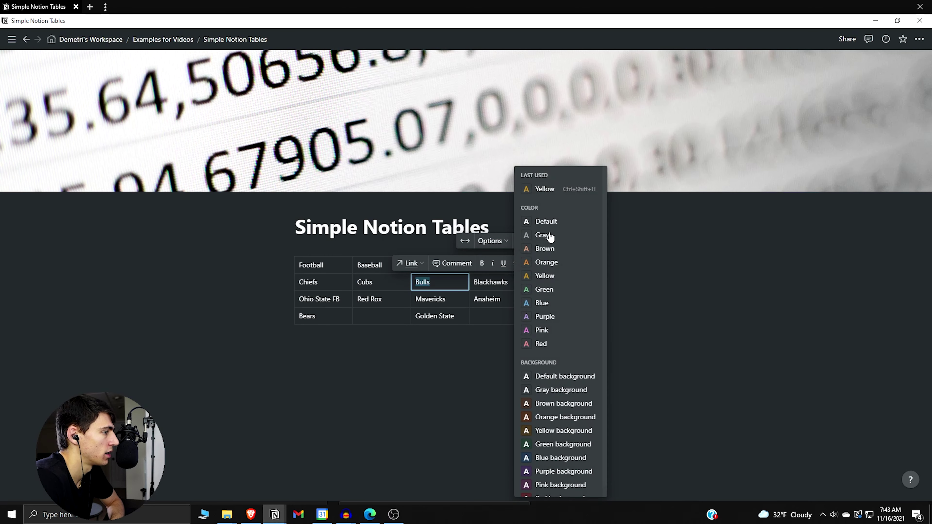
left_click(541, 344)
double_click(365, 282)
left_click(499, 263)
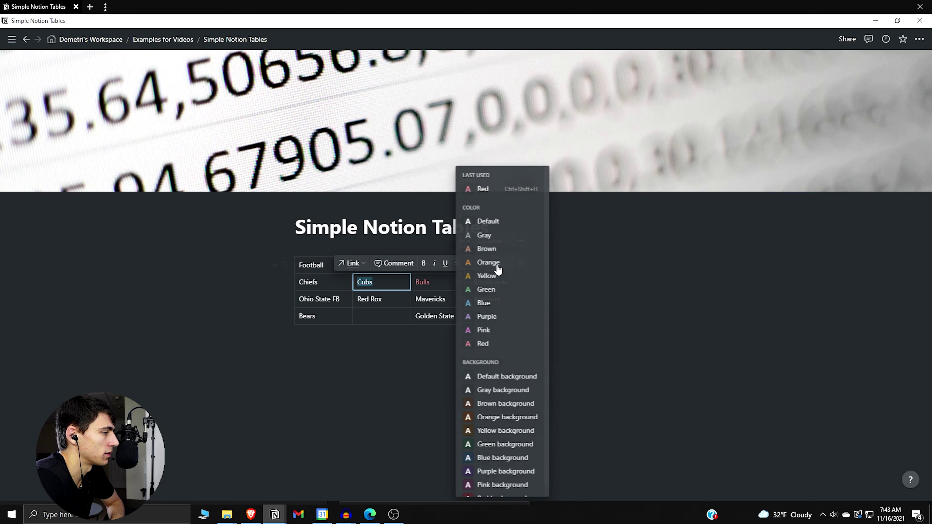
left_click(488, 298)
double_click(324, 299)
left_click(371, 298)
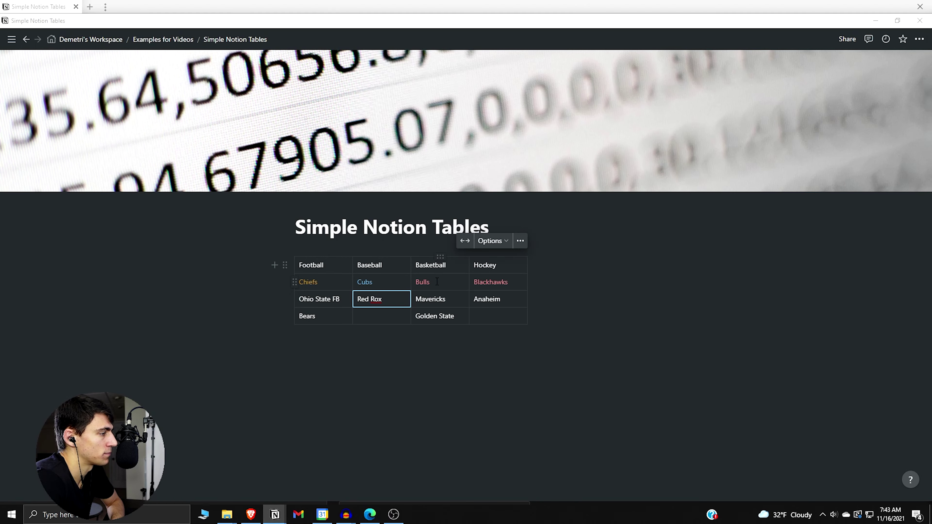
Add the comment "I miss Dirk Nowitzki" to the Mavericks text in the Basketball column.
left_click(428, 282)
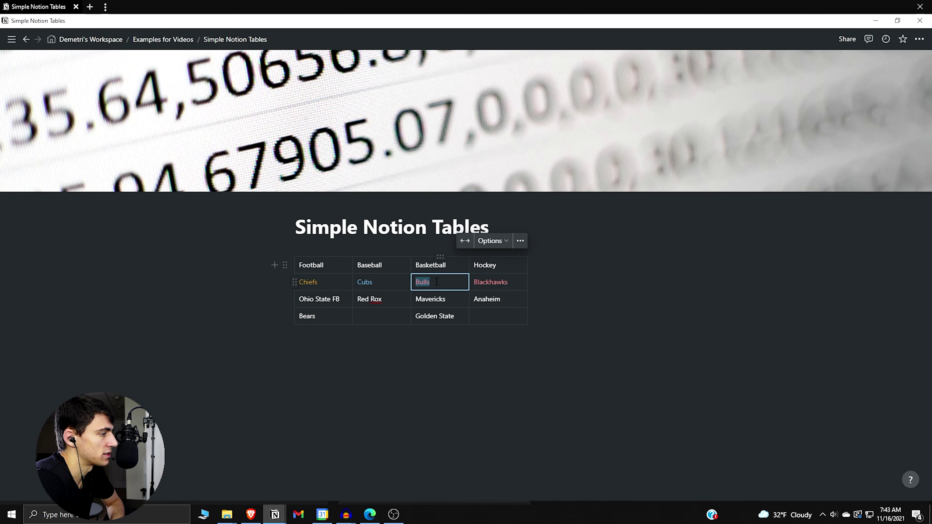
double_click(426, 293)
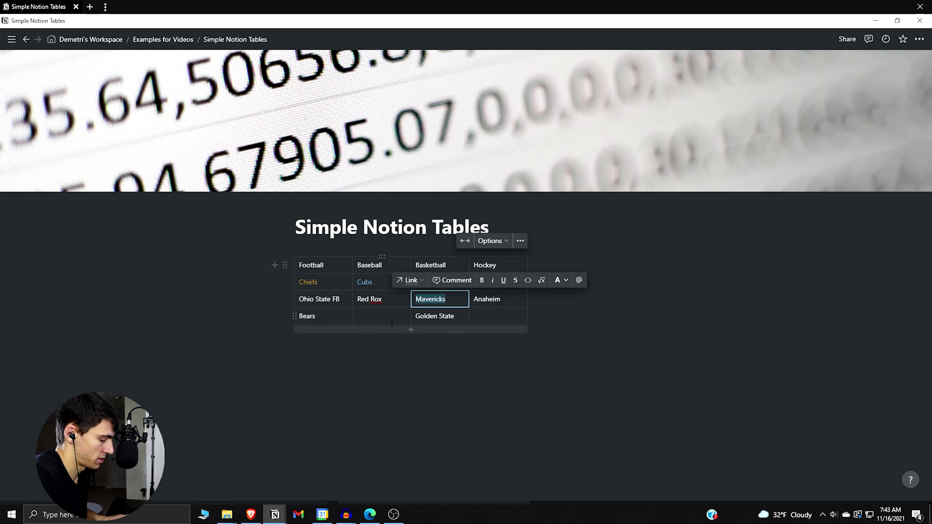
key("ctrl+k")
key("Escape")
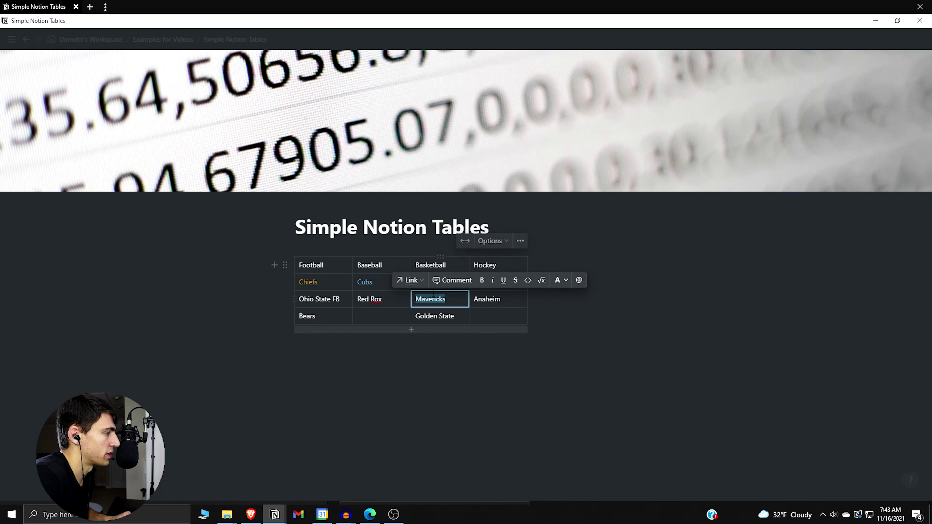
left_click(453, 281)
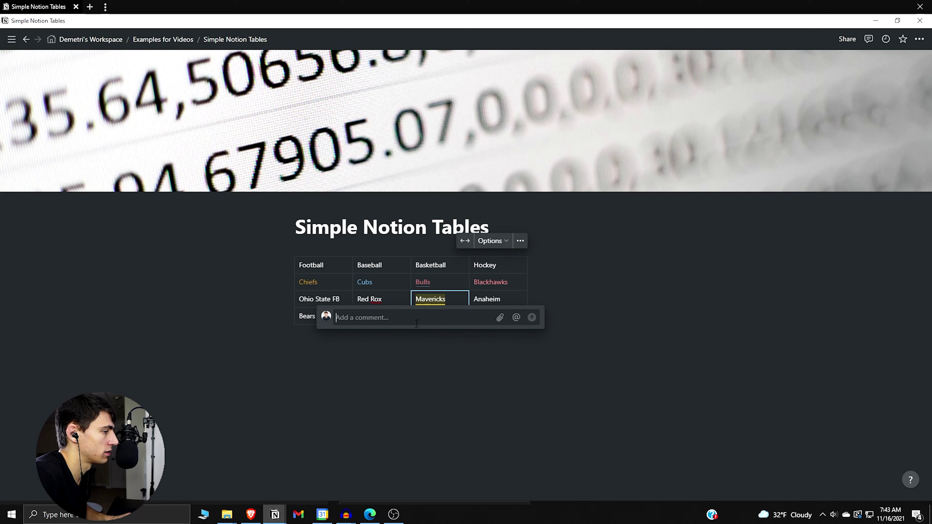
type("I miss Dirk")
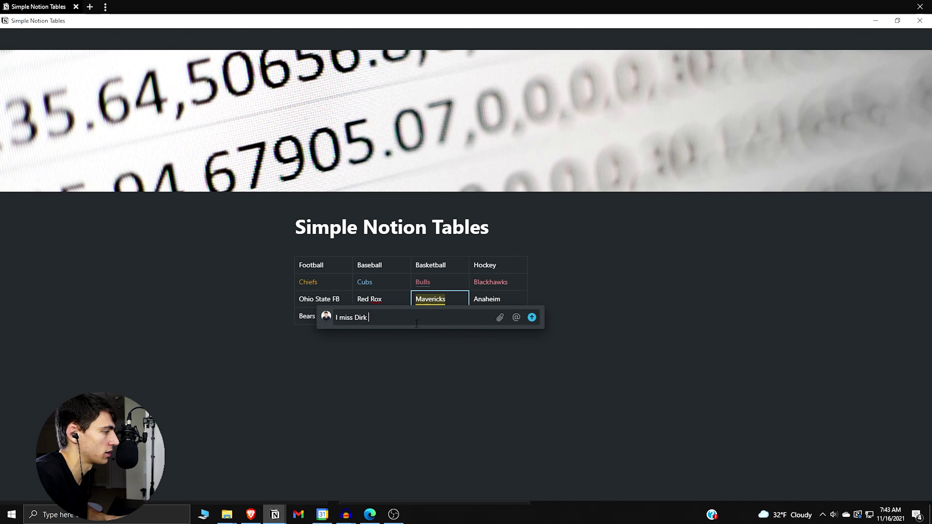
type(" Nowitzki")
key("Return")
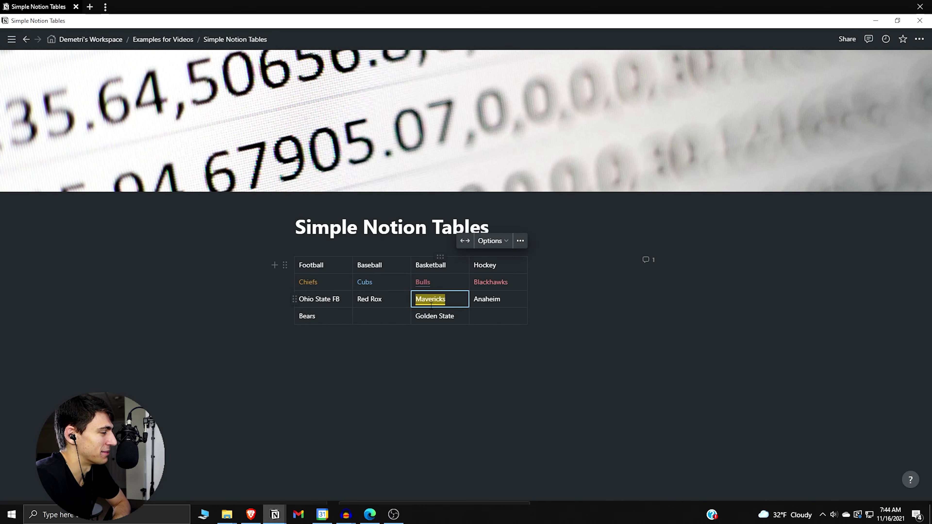
Open the comment thread on Mavericks to read it, and close it.
left_click(434, 299)
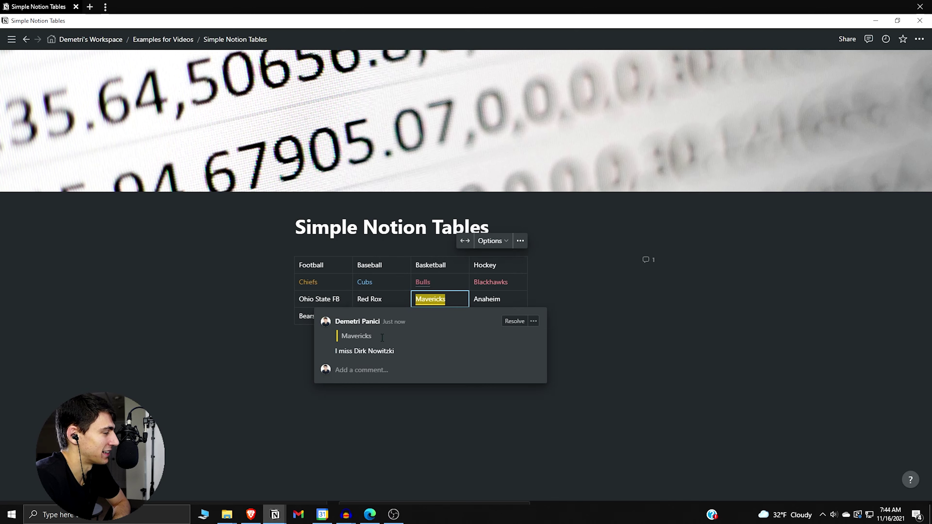
left_click(382, 316)
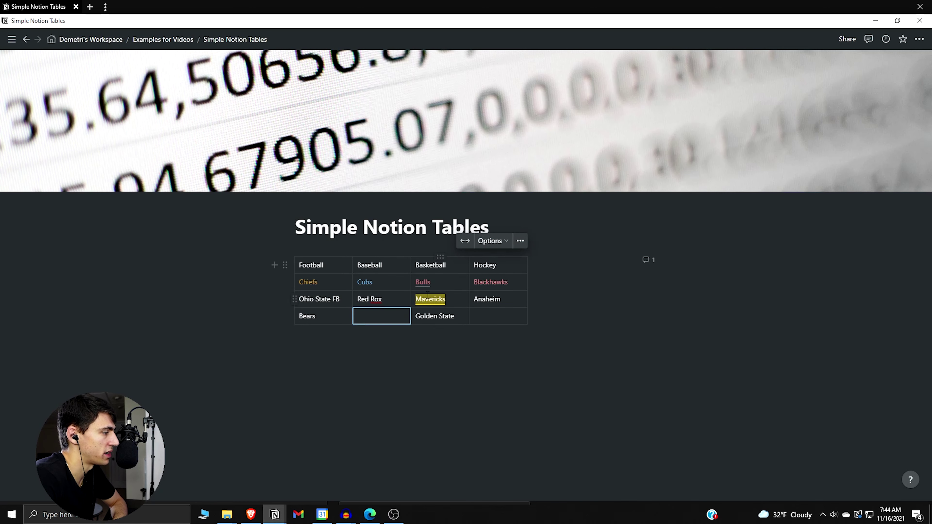
left_click(443, 399)
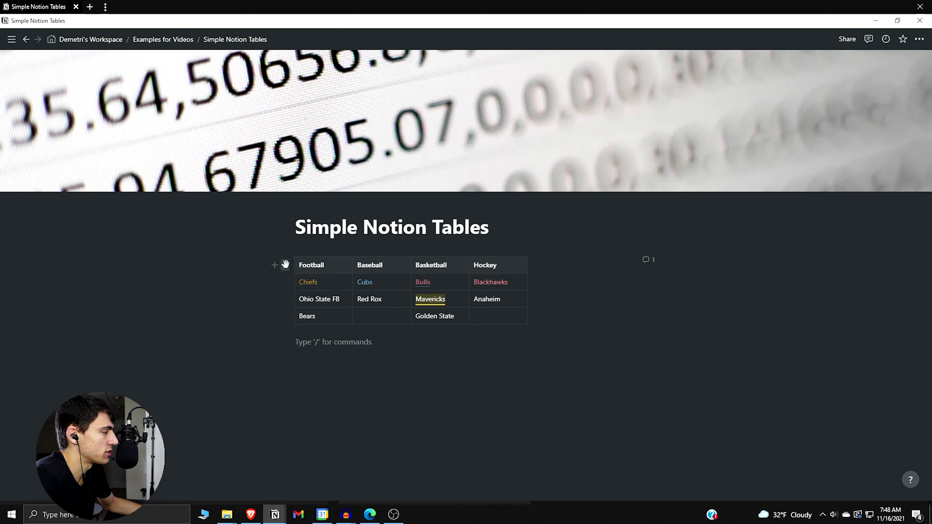
Fit the sports teams table to the page width.
left_click(284, 264)
key("Escape")
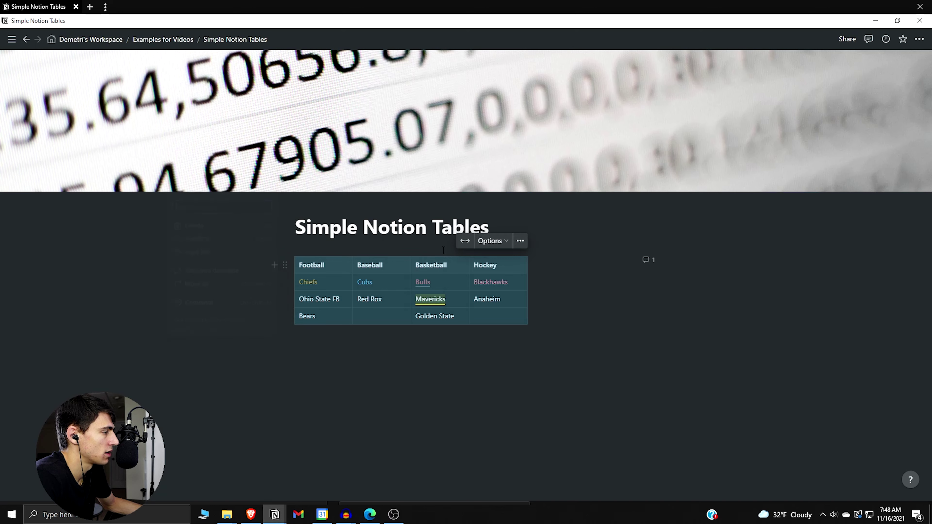
left_click(474, 241)
left_click(467, 241)
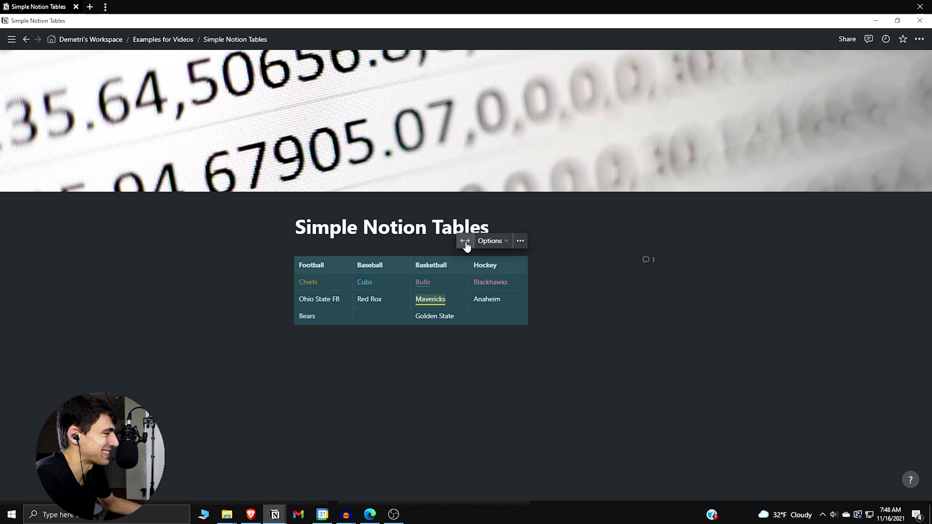
left_click(466, 241)
key("Return")
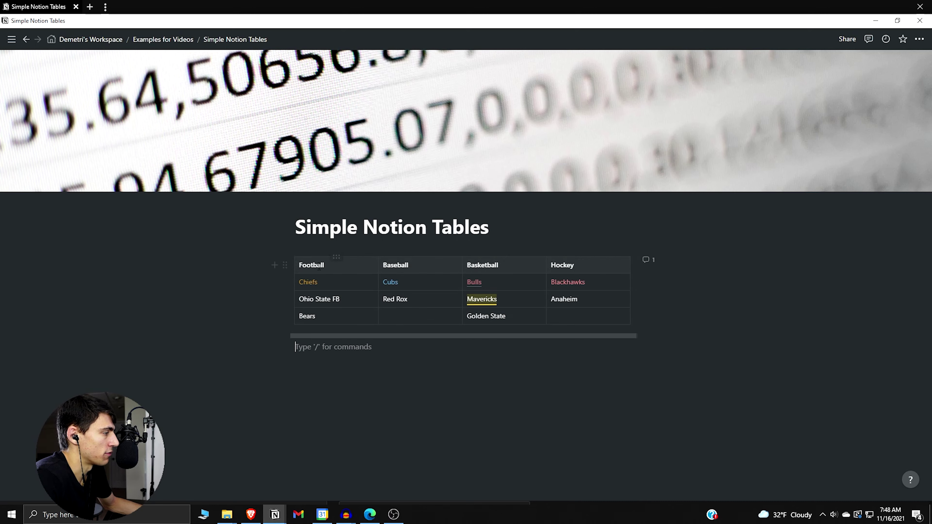
Try resizing the Basketball column and its neighbours, and fit the table to the page width again.
left_click(339, 262)
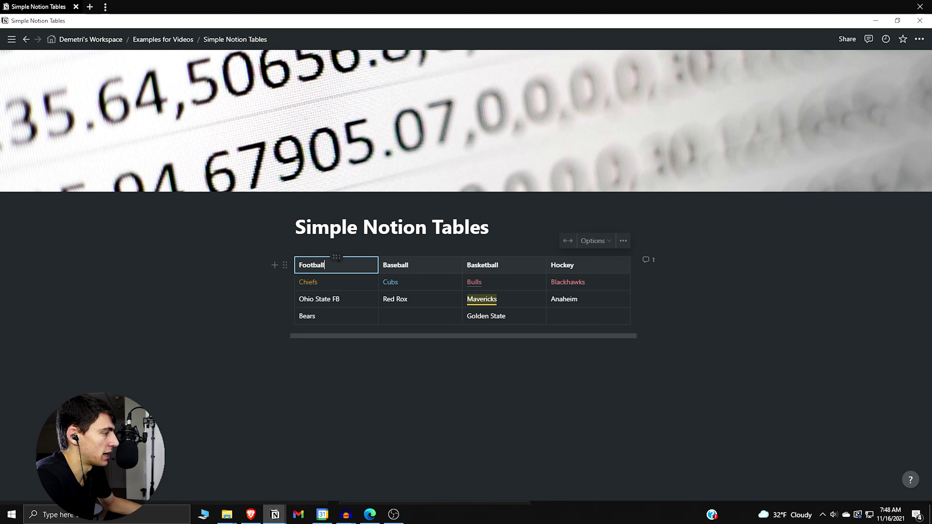
left_click(567, 242)
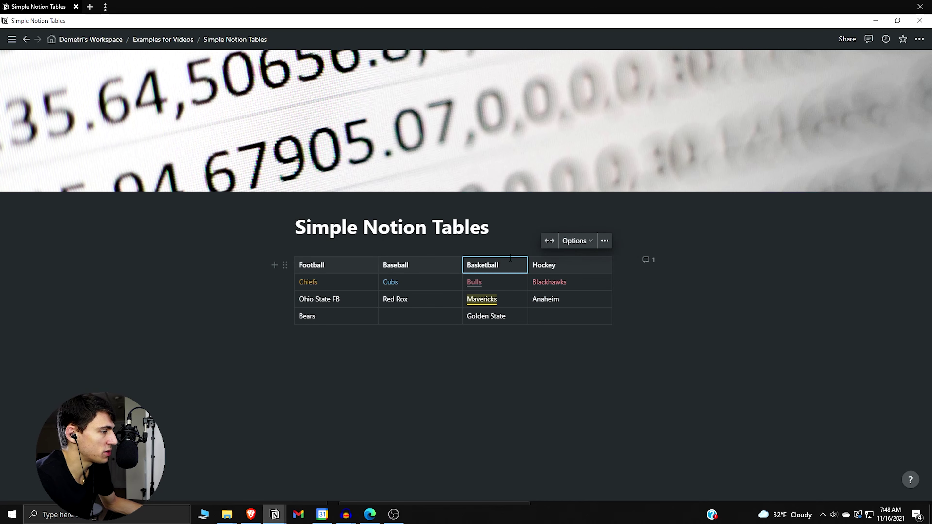
left_click(533, 265)
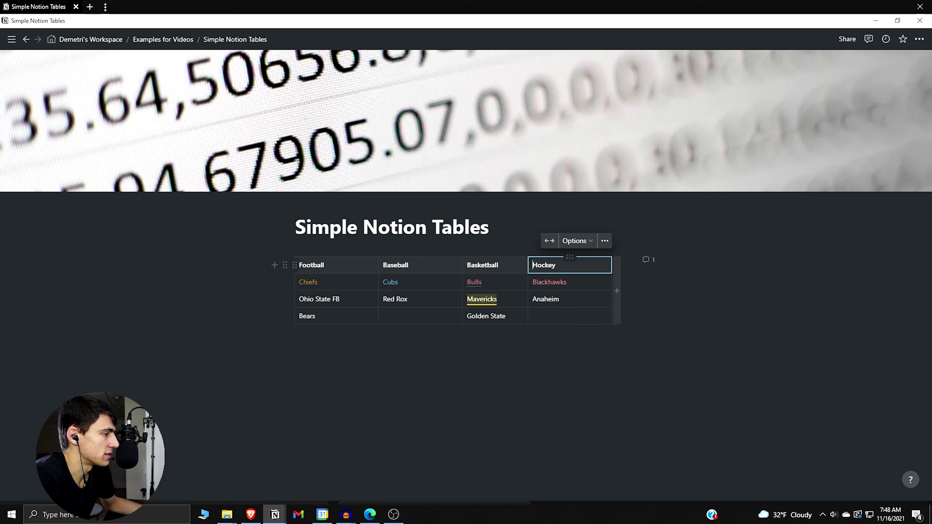
left_click_drag(528, 263, 621, 263)
left_click_drag(462, 264, 419, 264)
left_click(583, 242)
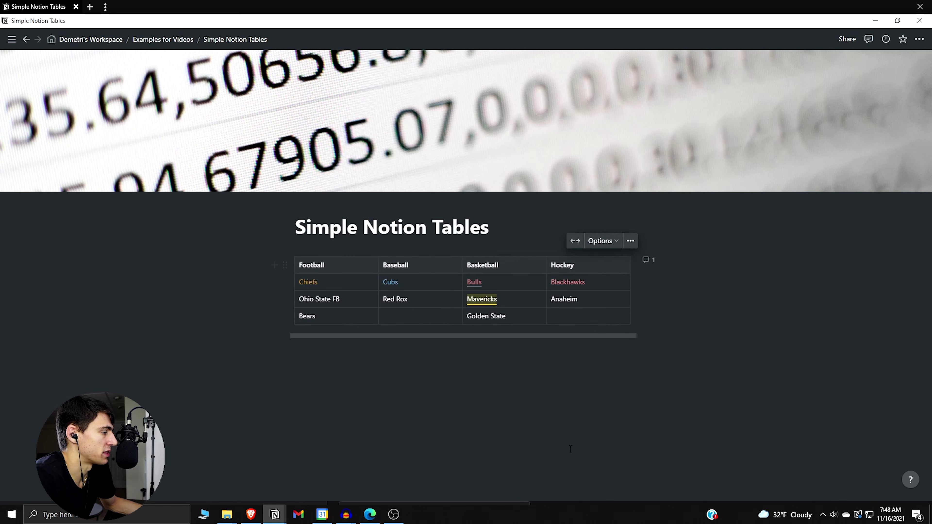
left_click(622, 381)
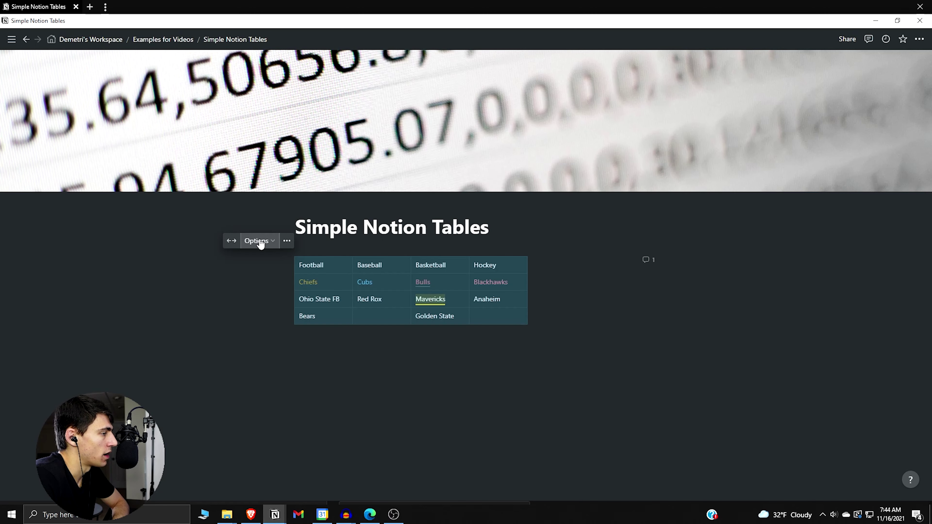
Turn on both the header column and the header row for the teams table.
left_click(258, 241)
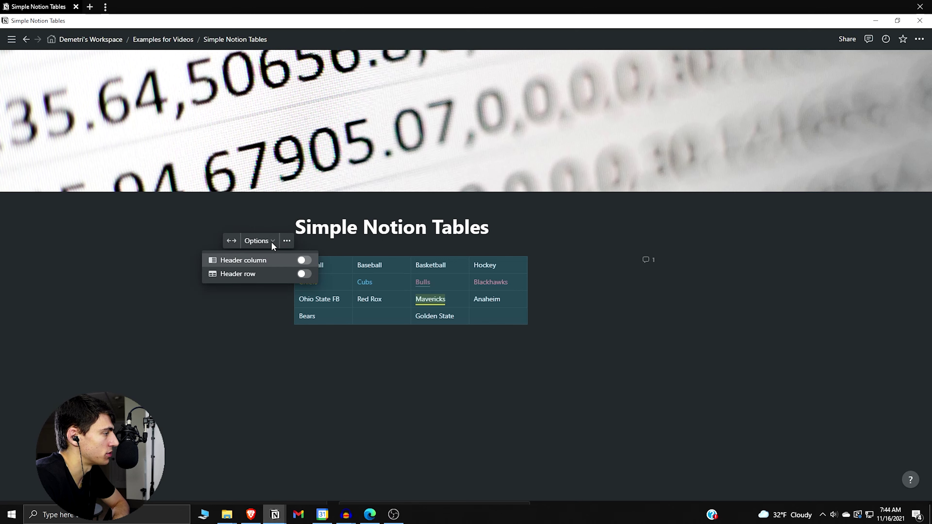
left_click(304, 260)
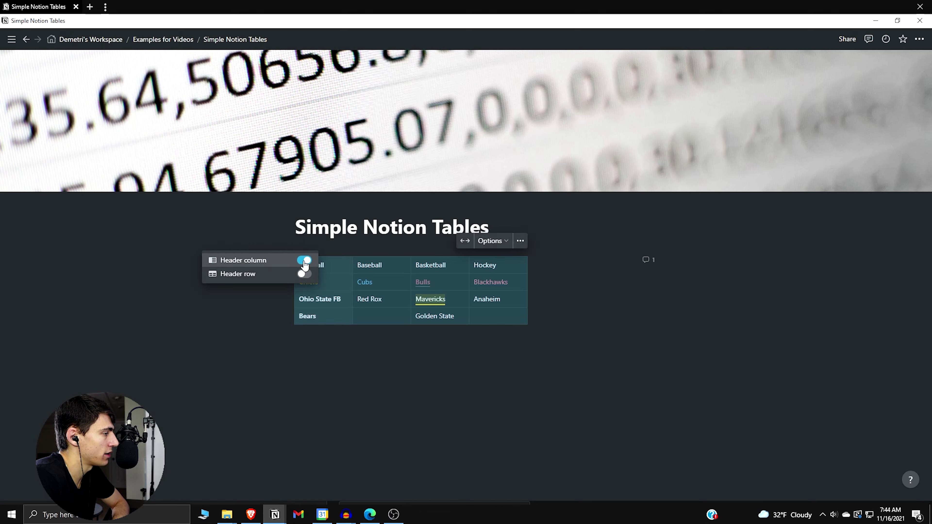
left_click(304, 274)
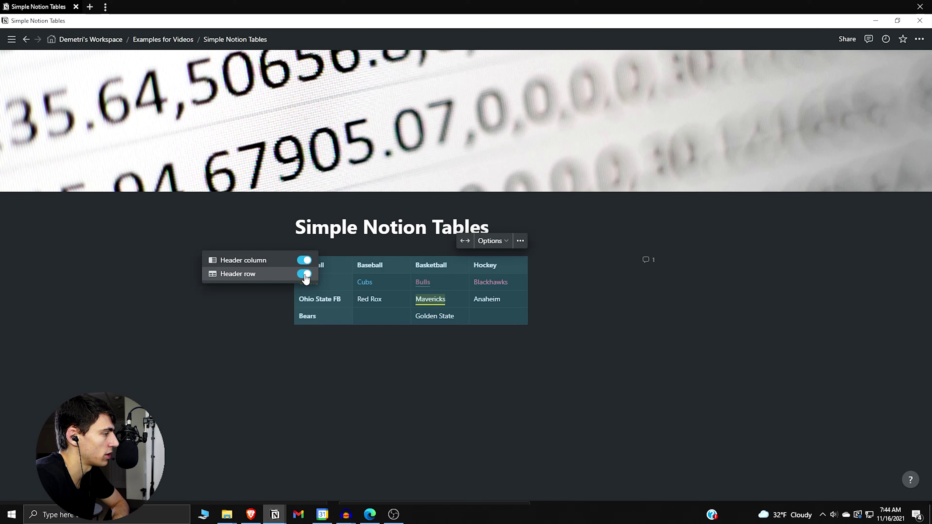
key("Escape")
key("Escape")
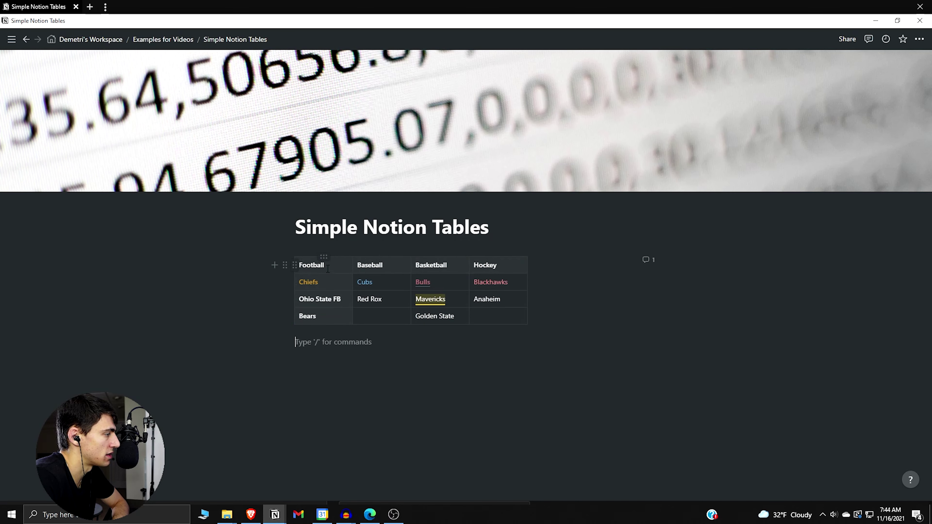
Turn off the header column of the teams table.
left_click(382, 257)
key("Escape")
left_click(381, 265)
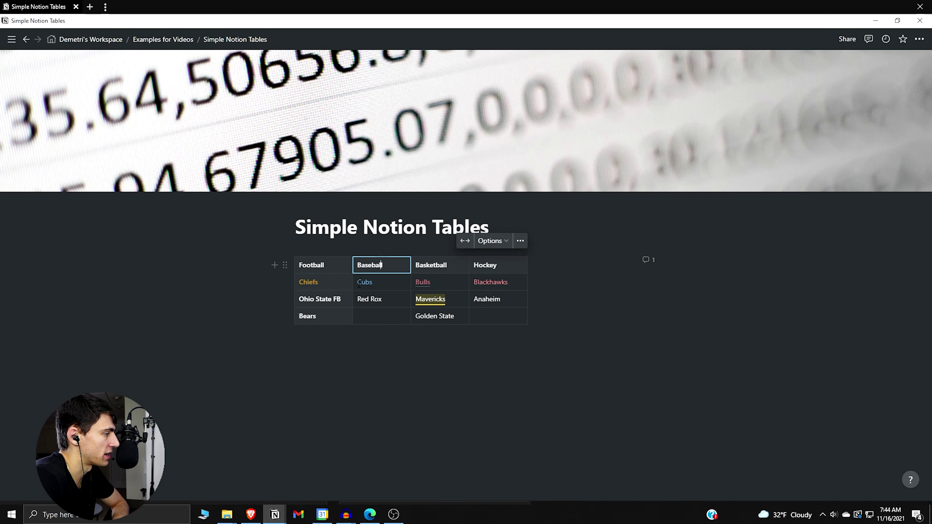
left_click(284, 264)
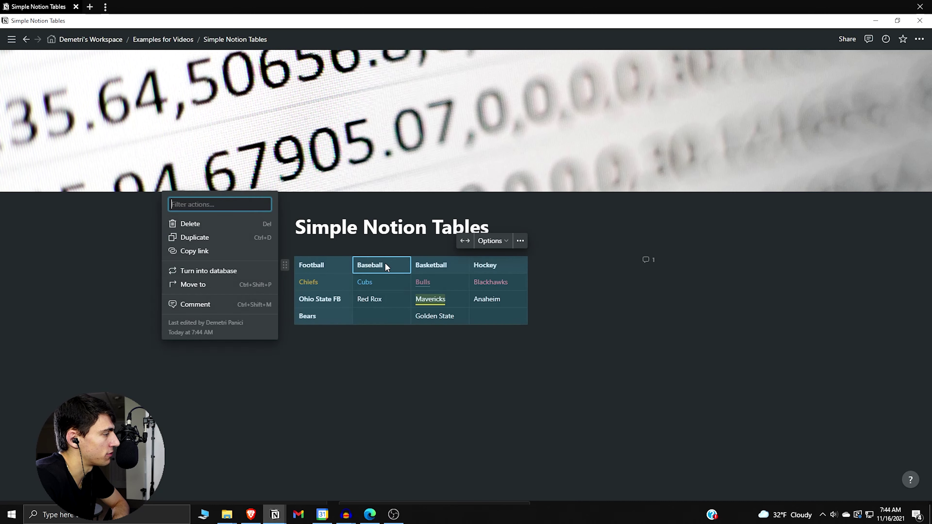
key("Escape")
left_click(500, 244)
left_click(537, 260)
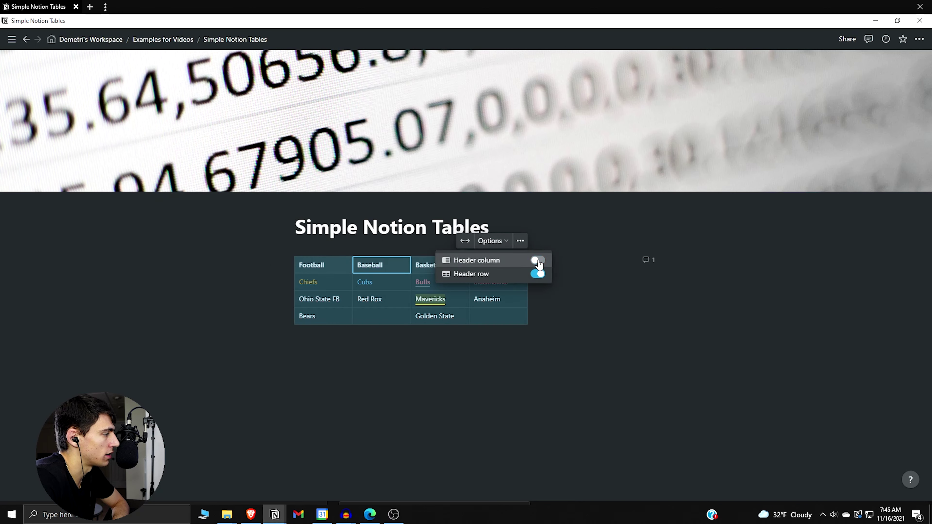
left_click(404, 252)
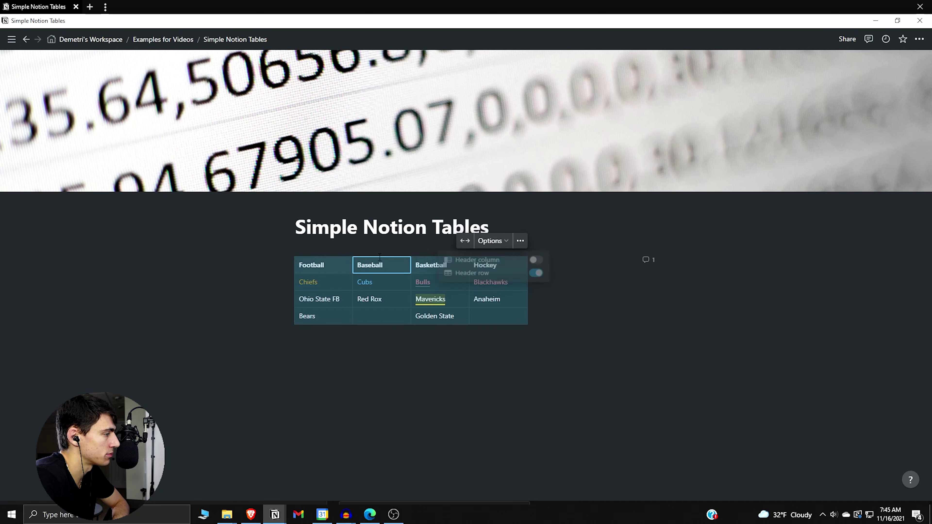
left_click(383, 270)
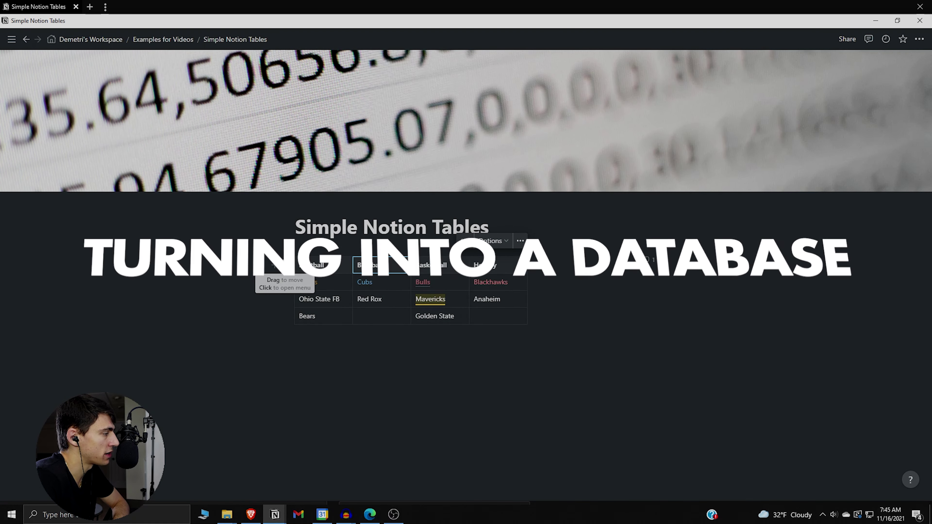
Turn the simple teams table into a database.
left_click(279, 259)
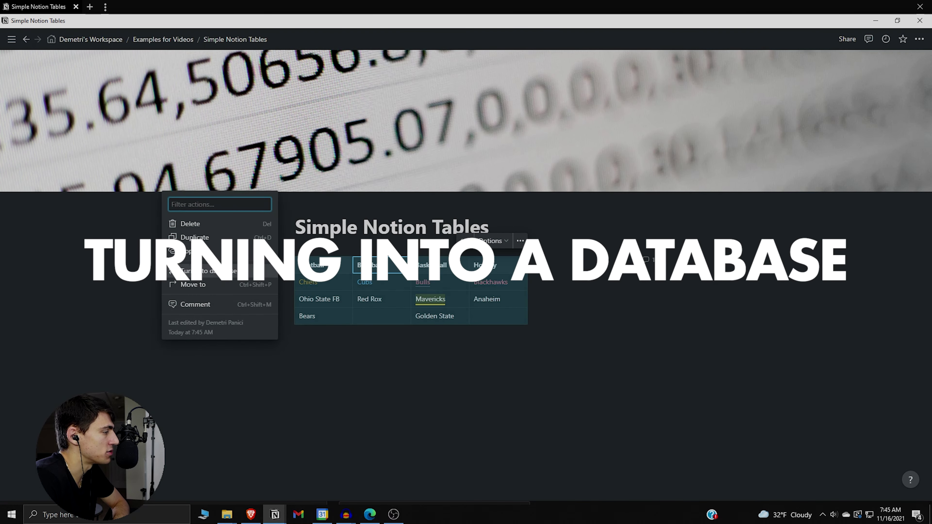
left_click(267, 271)
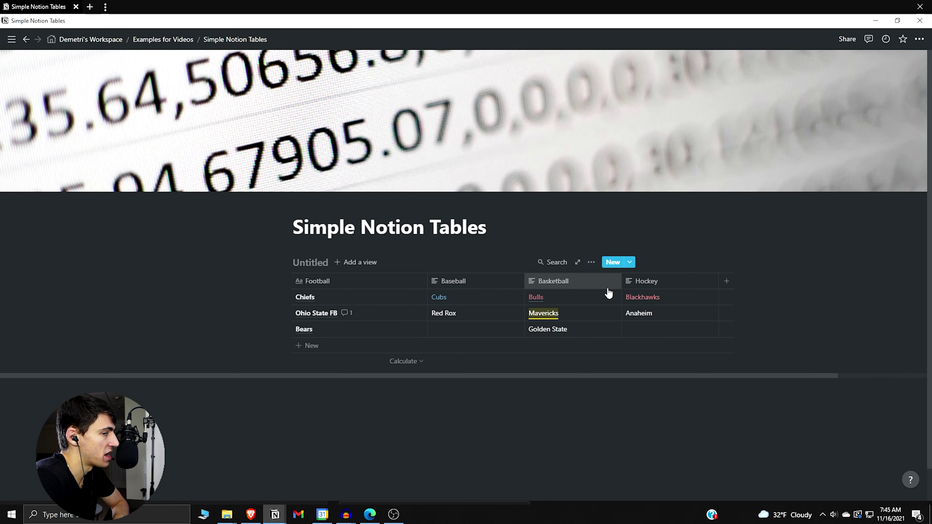
scroll(608, 293, "down", 1)
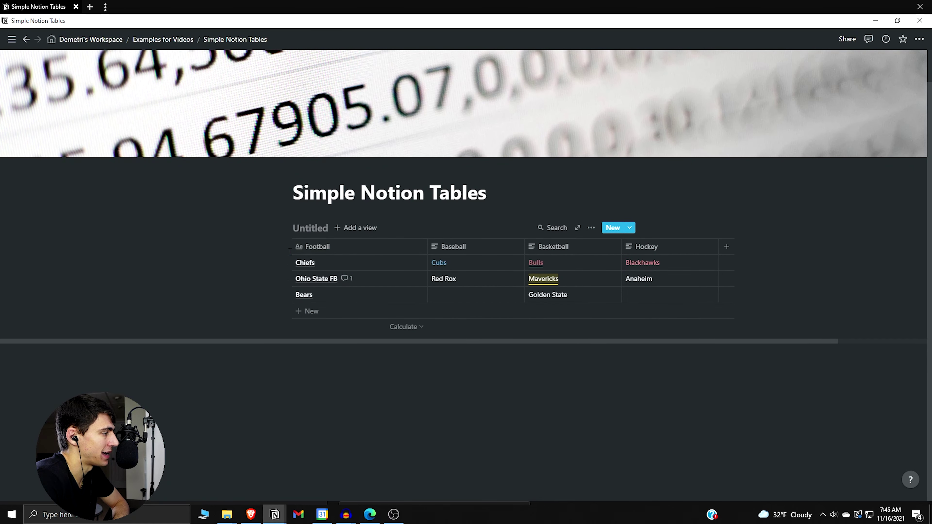
Turn the untitled teams database back into a simple table.
left_click(286, 228)
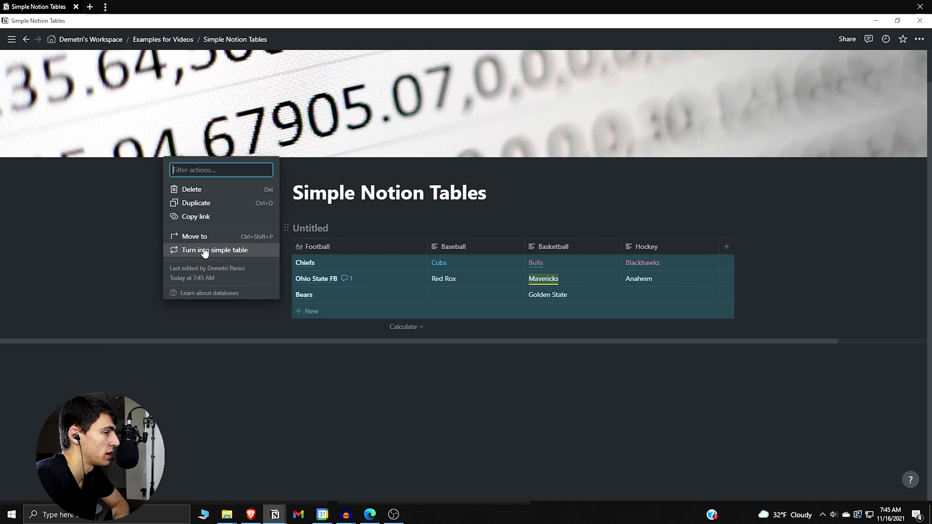
key("Escape")
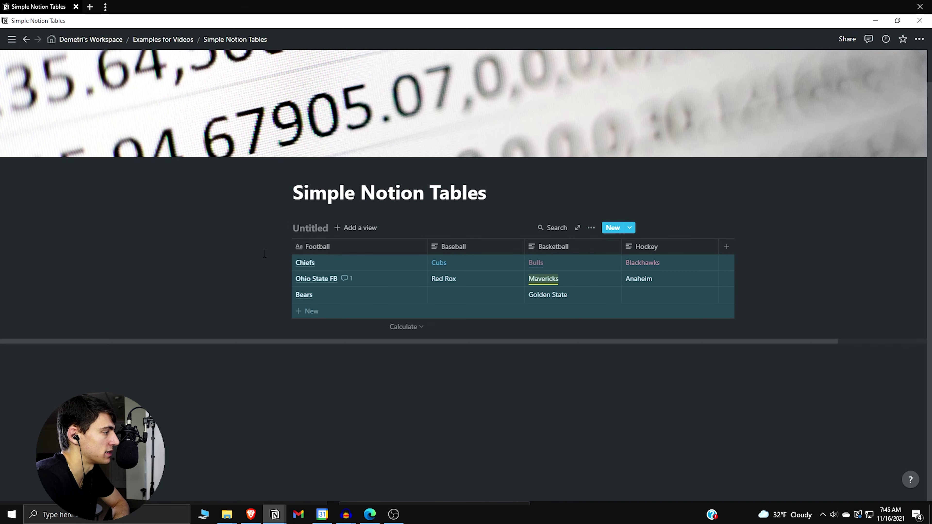
left_click(286, 229)
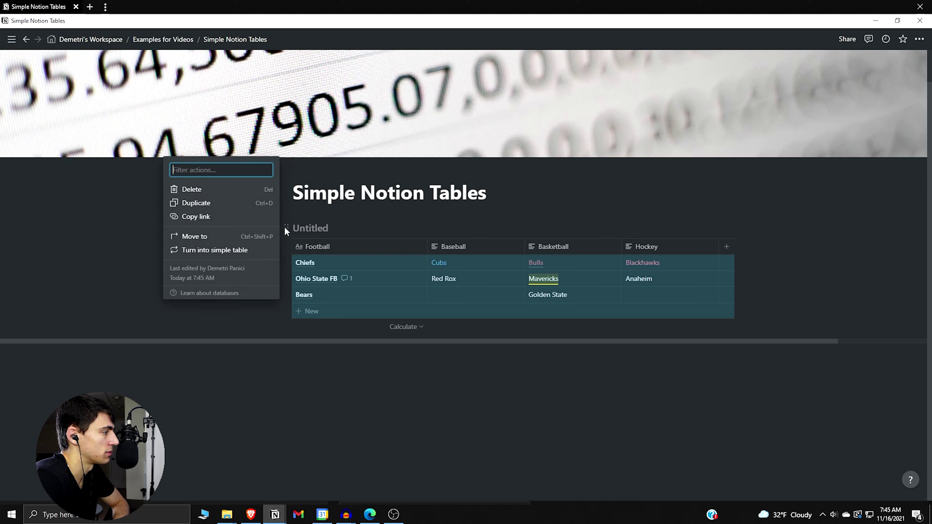
left_click(208, 250)
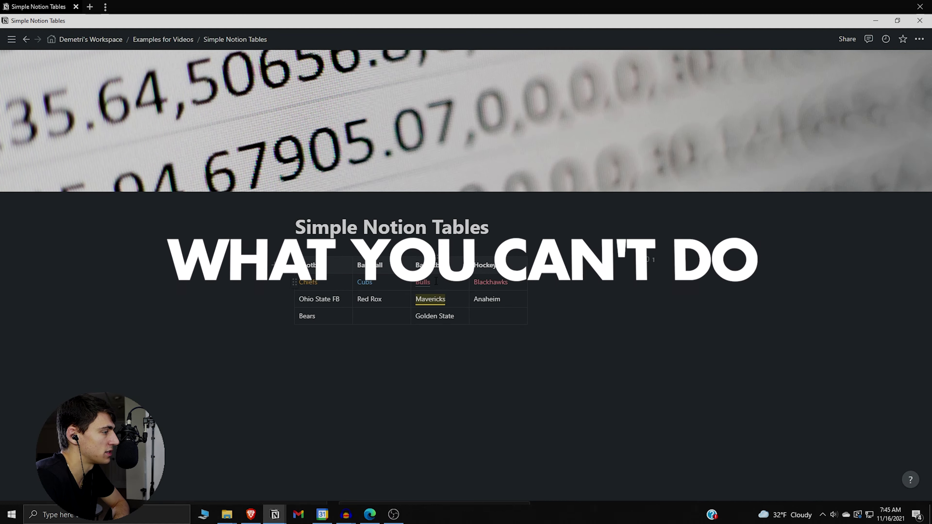
Try adding a second line of filler text under Bulls in the same cell, and delete that line.
double_click(436, 279)
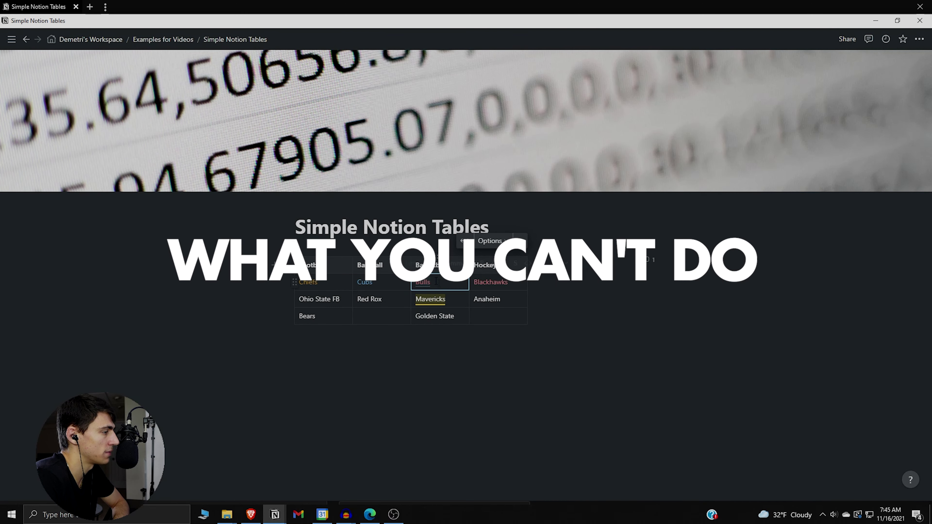
key("shift+Return")
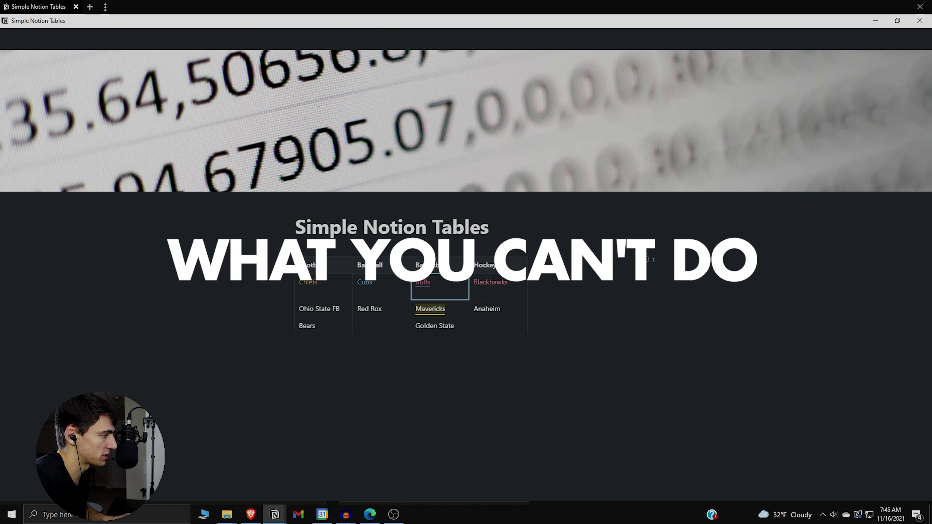
type("dlafj;ldfja;lsdf")
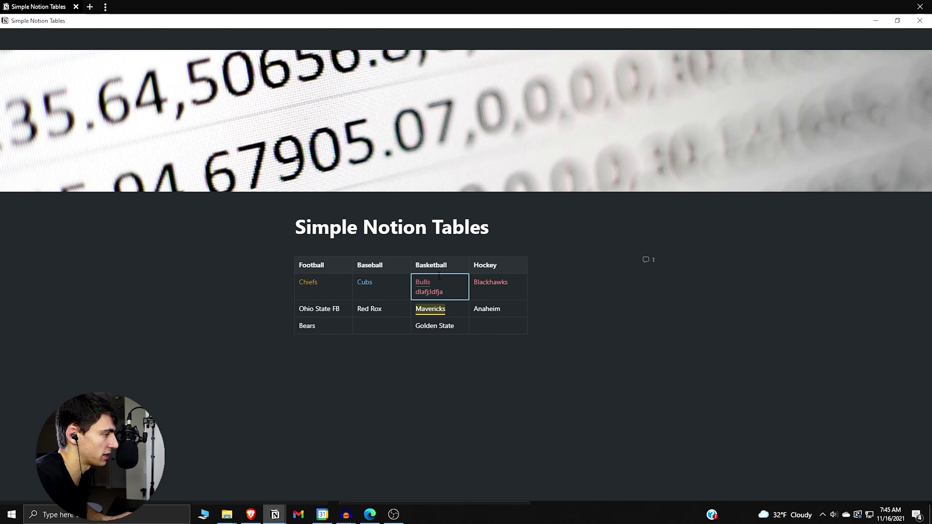
key("BackSpace")
key("BackSpace")
key("BackSpace")
key("BackSpace")
key("BackSpace")
key("BackSpace")
Try a slash command, "/to", after Mavericks inside the table cell, and delete the typed command.
key("Down")
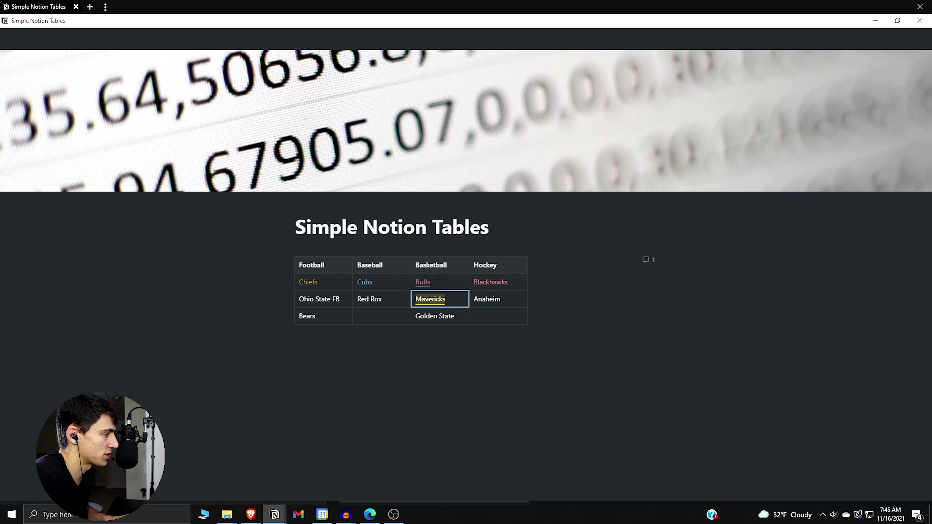
type("/bloc")
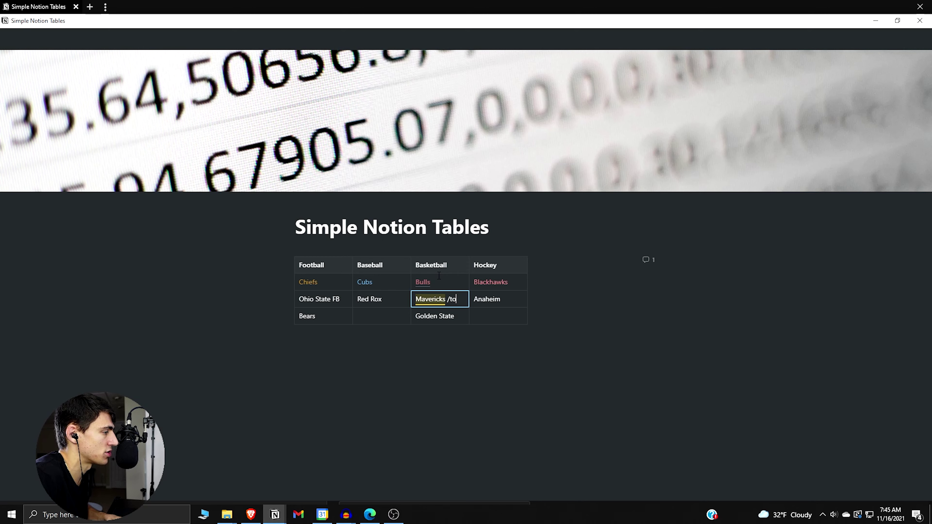
key("BackSpace")
key("BackSpace")
key("BackSpace")
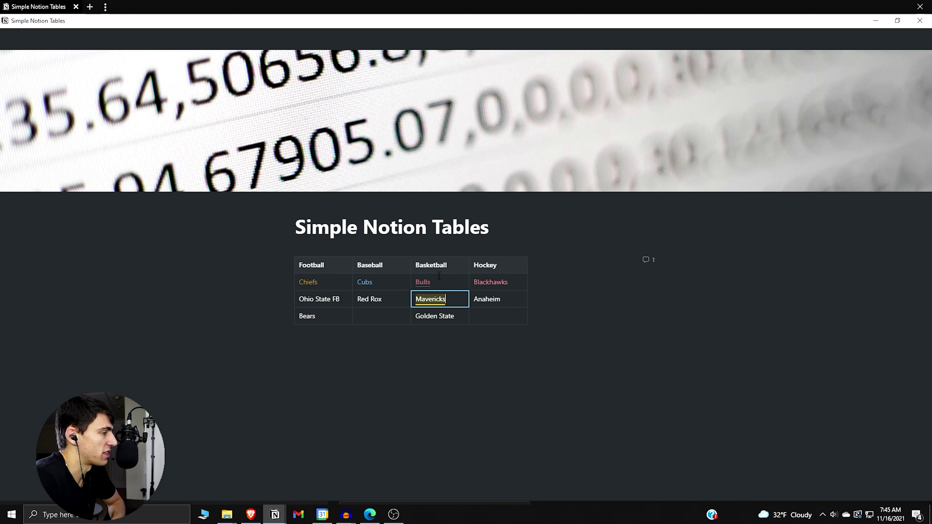
Look up "/table" in the block commands on the empty line below the table, view the unfiltered block list, and clear the line.
left_click(328, 361)
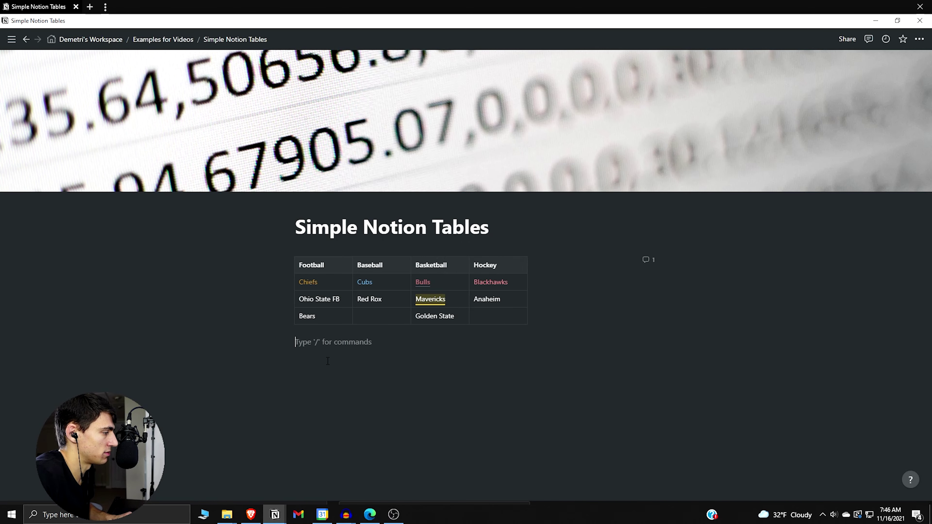
type("/table")
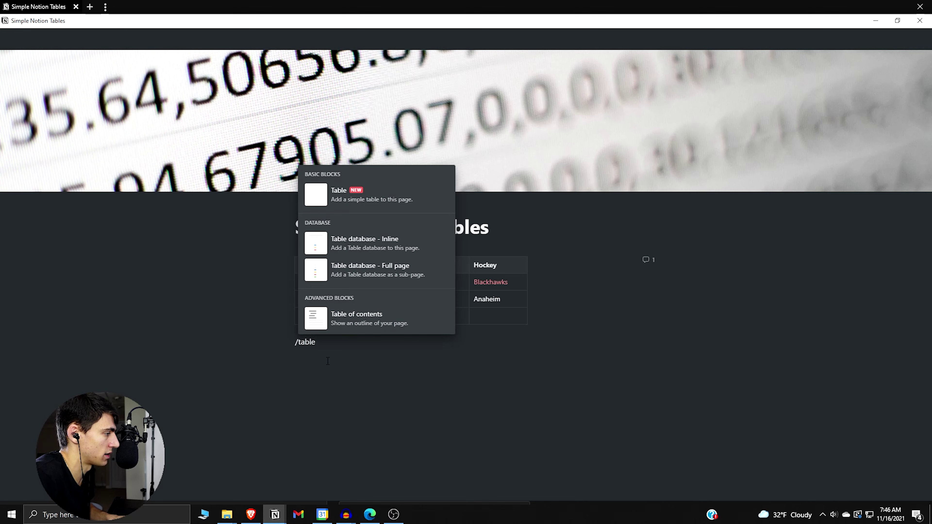
key("Escape")
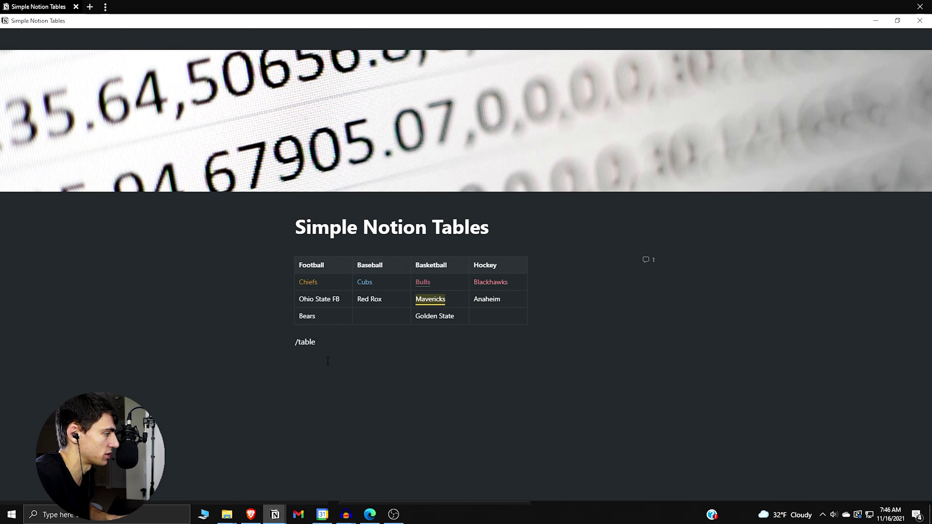
key("BackSpace")
key("BackSpace")
key("BackSpace")
type("/")
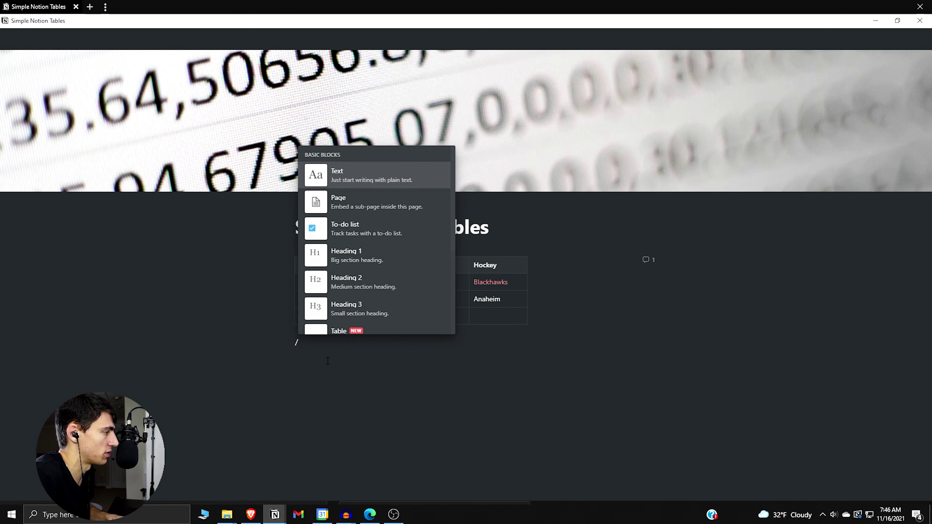
key("Escape")
key("BackSpace")
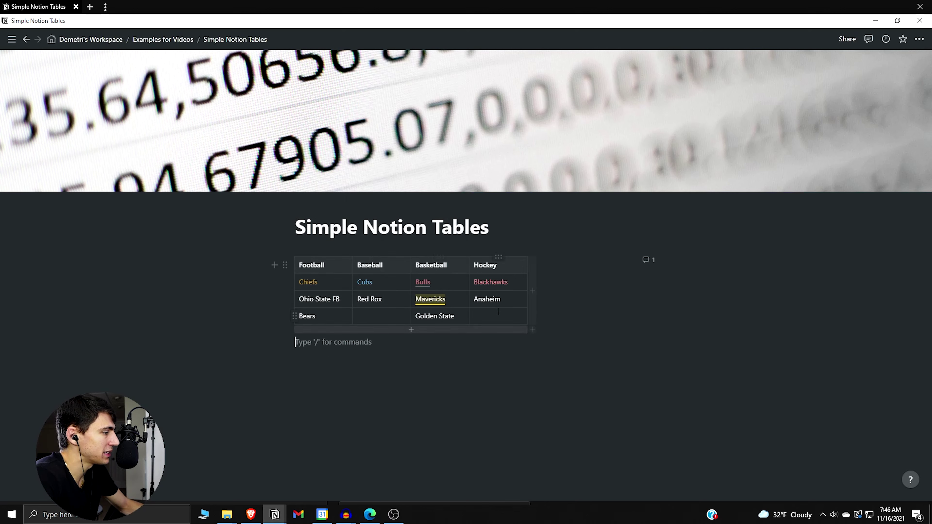
Insert an inline table database on the line below the sports teams table.
left_click_drag(477, 316, 362, 285)
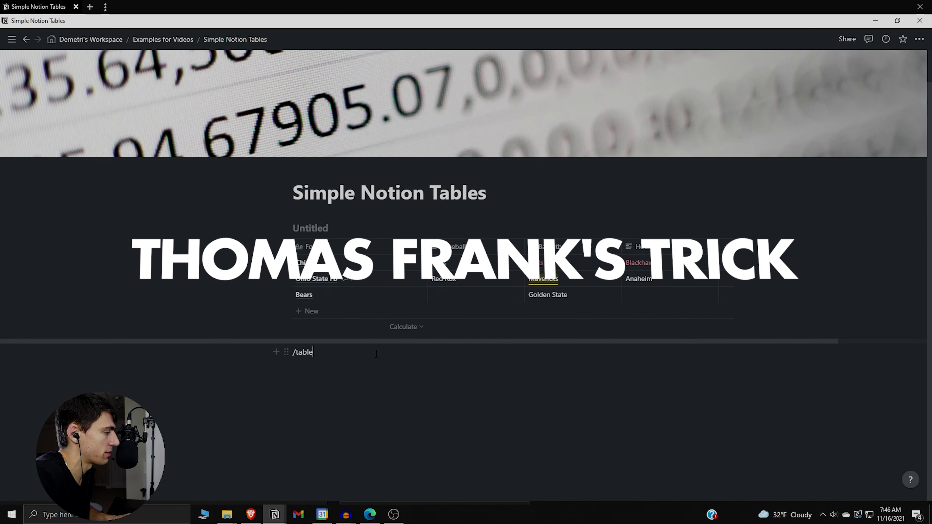
key("BackSpace")
key("BackSpace")
key("BackSpace")
key("BackSpace")
key("BackSpace")
key("BackSpace")
type("/")
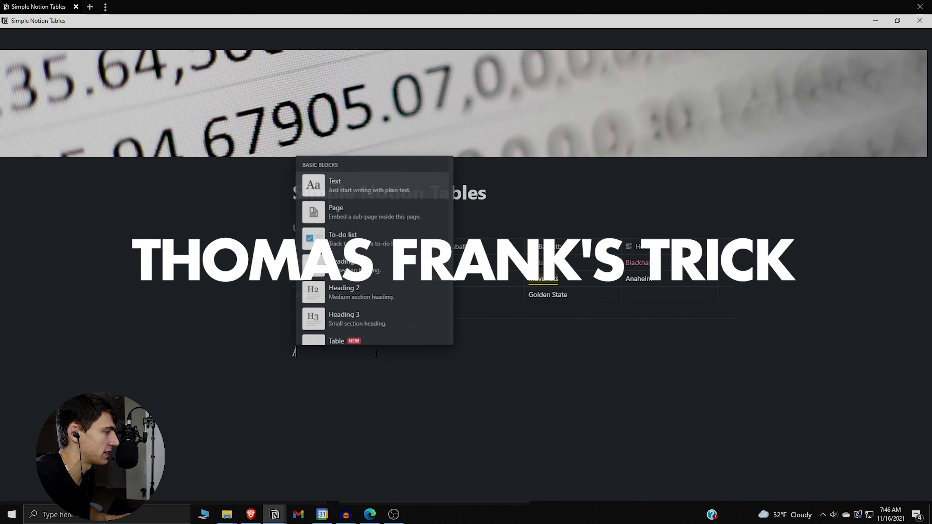
type("table")
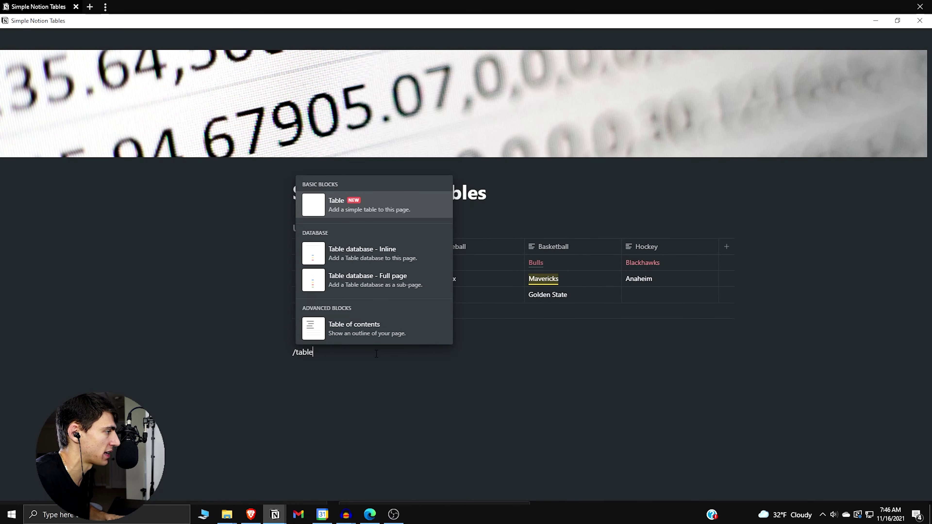
key("Down")
key("Return")
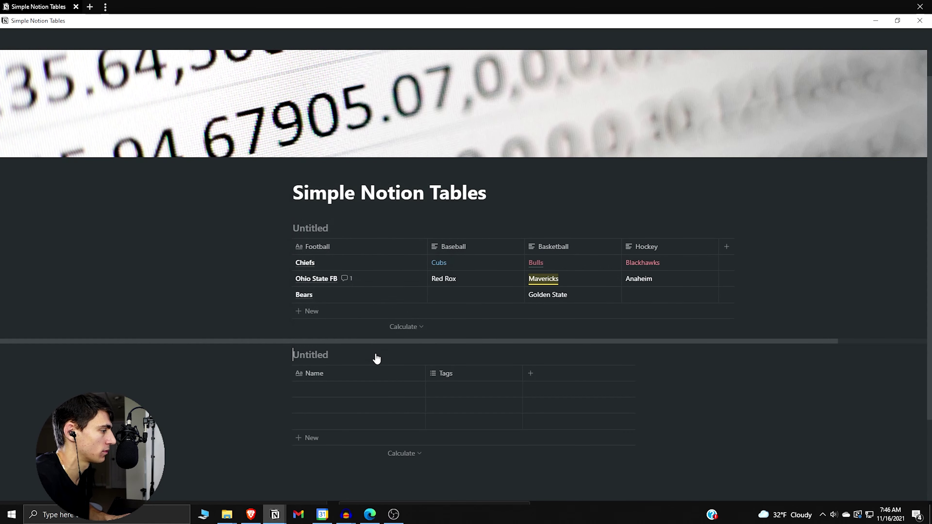
Change the new database's Tags property to Text and add two more text columns.
left_click(464, 382)
mouse_move(478, 227)
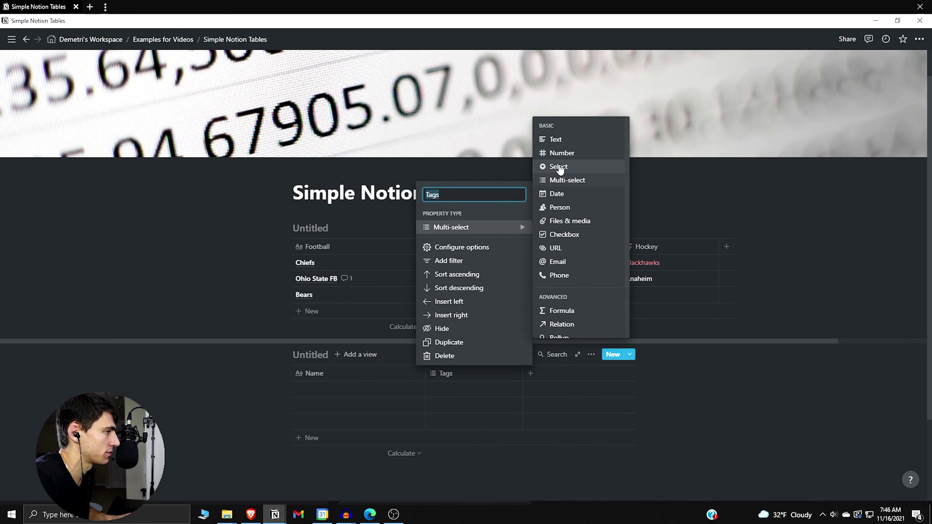
left_click(556, 139)
left_click(560, 379)
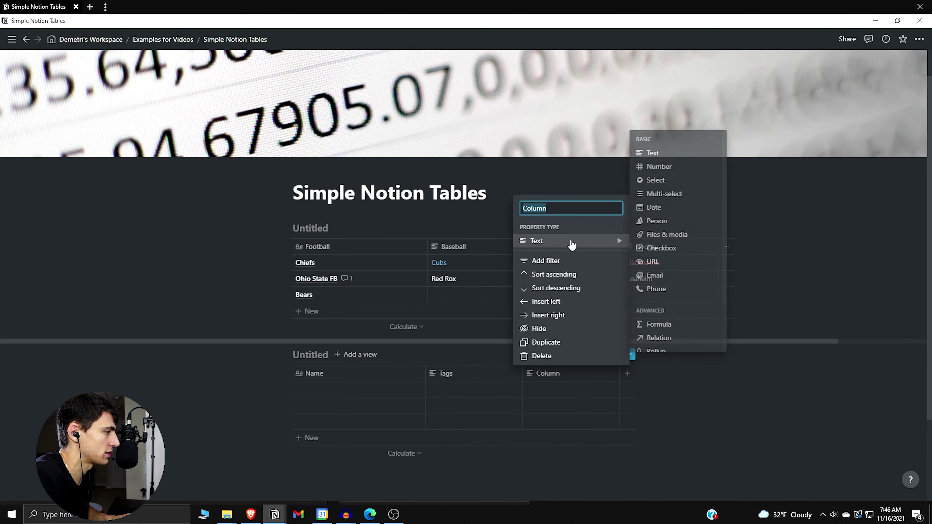
left_click(510, 372)
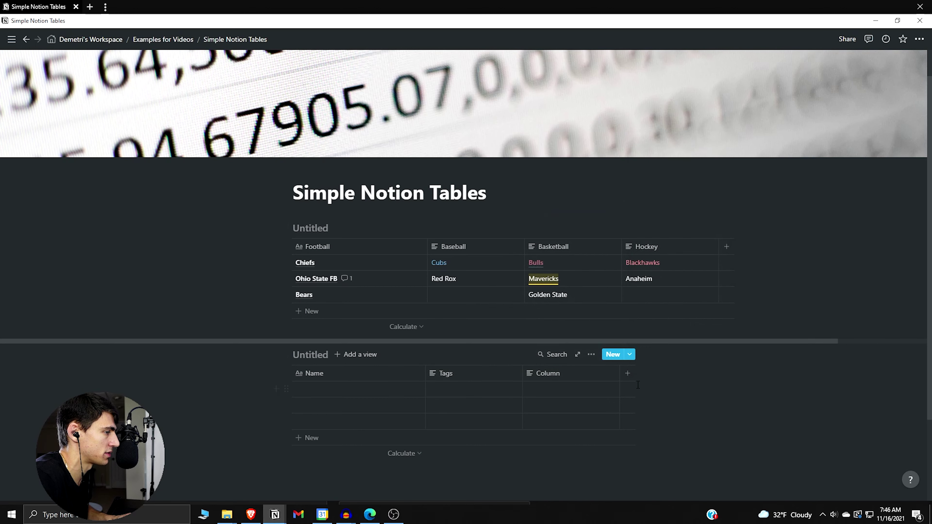
left_click(627, 373)
mouse_move(658, 240)
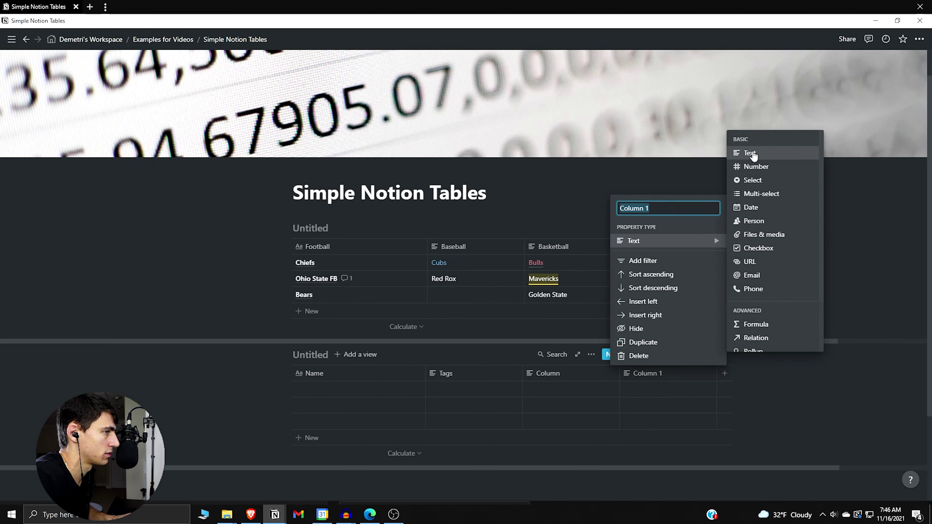
key("Escape")
Rename the new database's three text columns as Baseball, Basketball and Hockey.
left_click(442, 378)
type("Baseball")
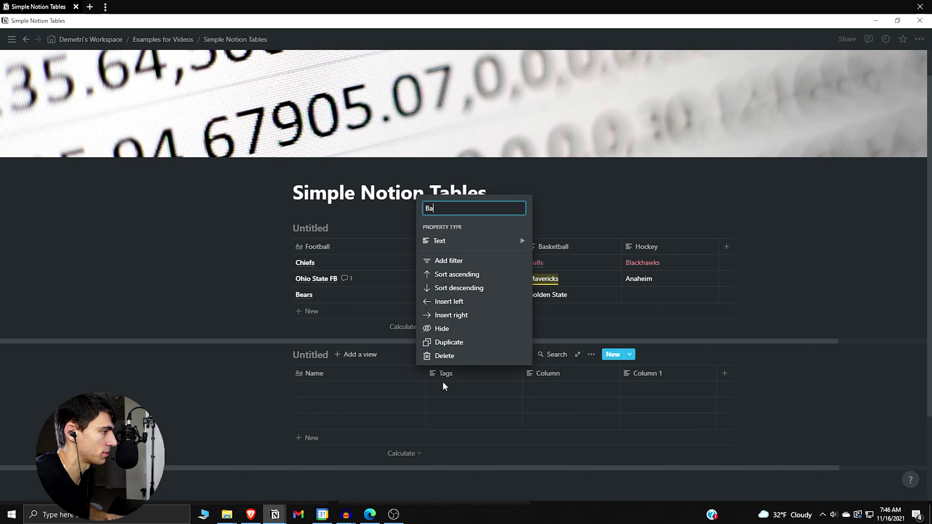
key("Return")
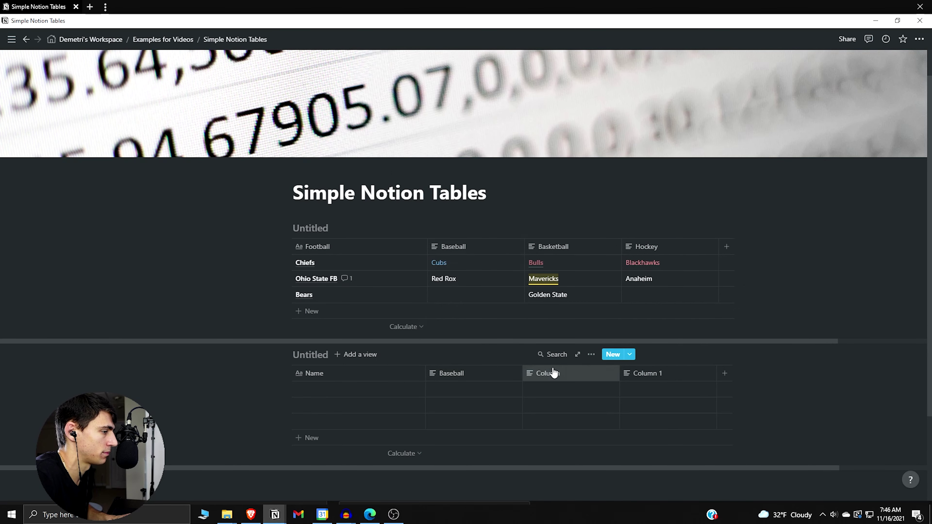
left_click(543, 373)
type("Basketball")
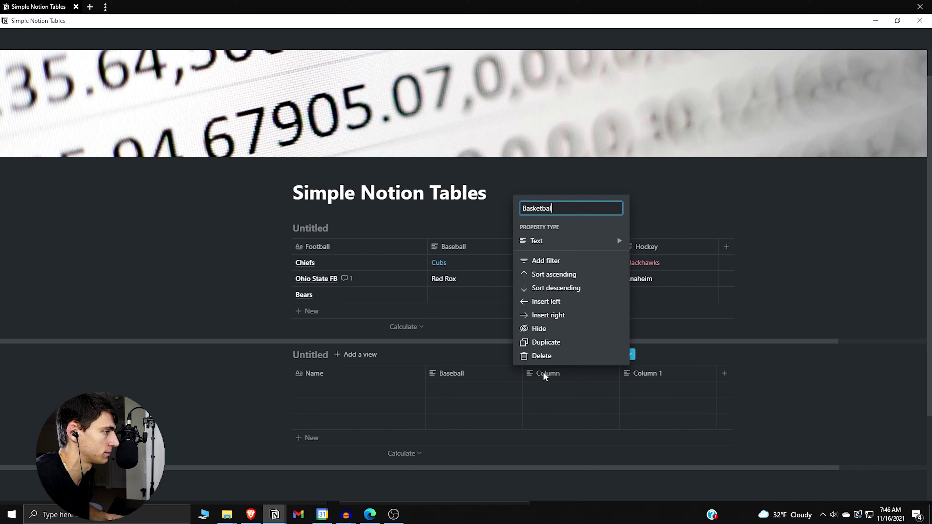
key("Return")
left_click(683, 371)
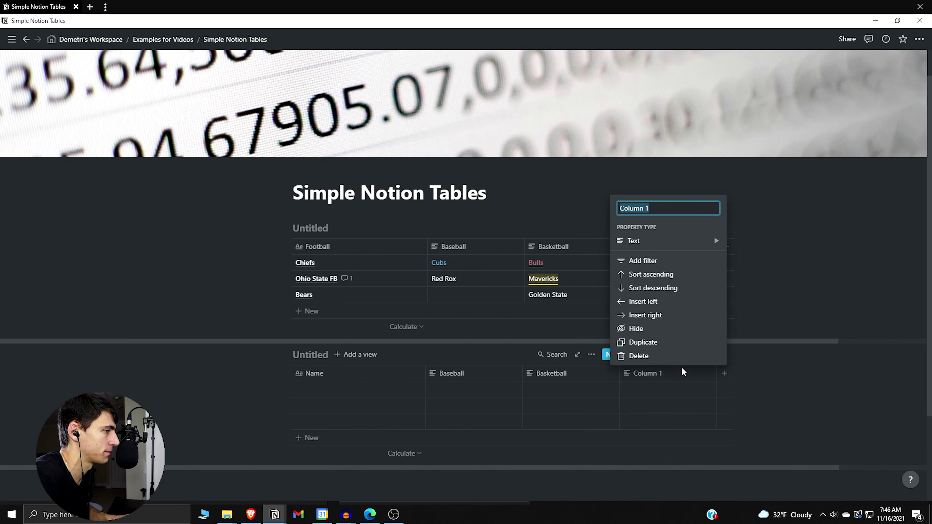
type("Hockey")
key("Return")
Copy all three team rows from the original database into the new database, starting at its first Name cell.
left_click_drag(685, 294, 302, 258)
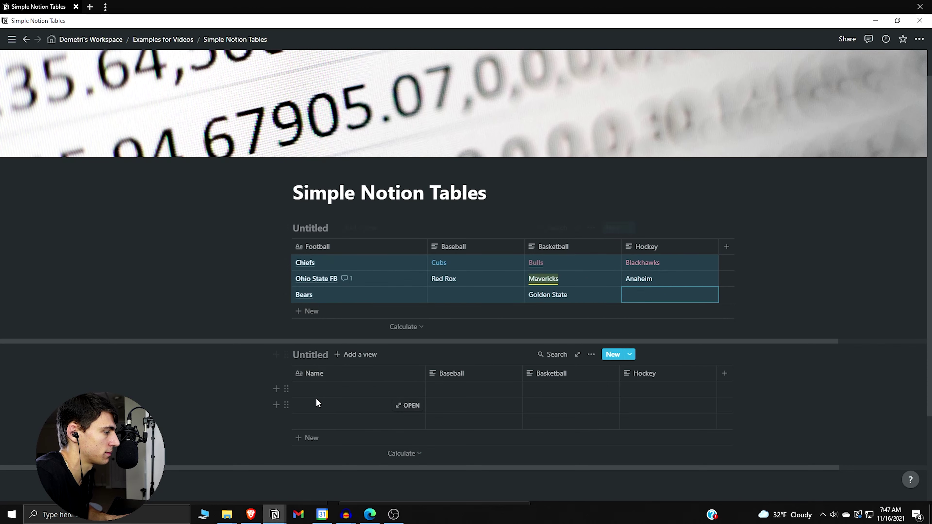
left_click(316, 389)
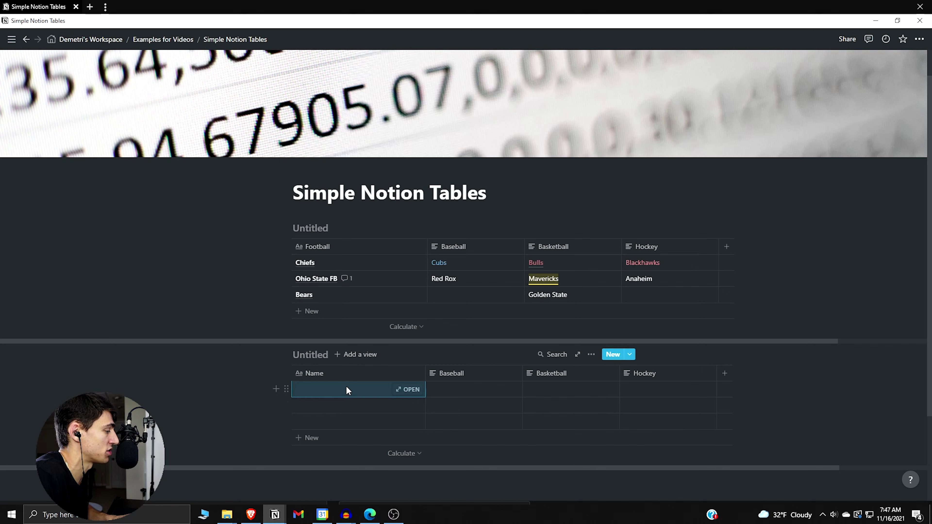
type("Chiefs\tCubs\tBulls\tBlackhawks Ohio State FB\tRed Rox\tMavericks\tAnaheim Bears\t\tGolden State")
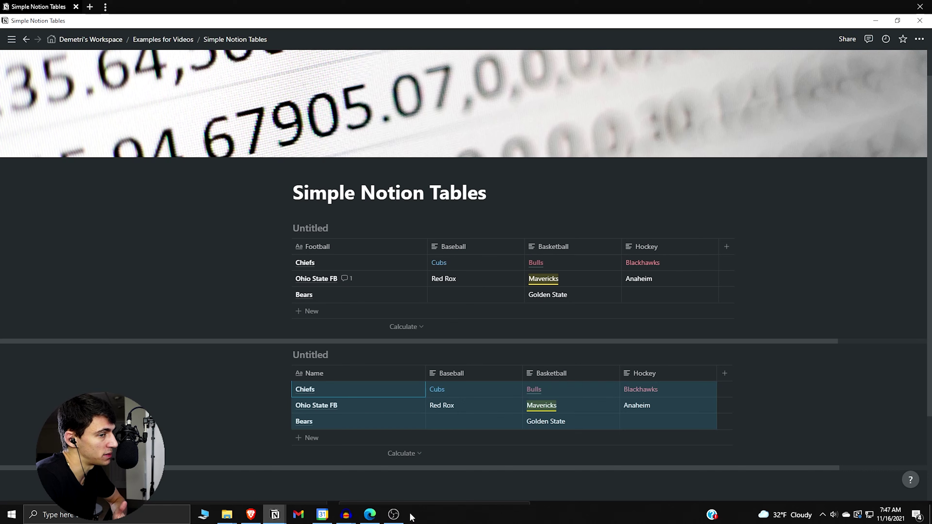
Turn the new database and the original teams database into simple tables.
scroll(367, 349, "down", 3)
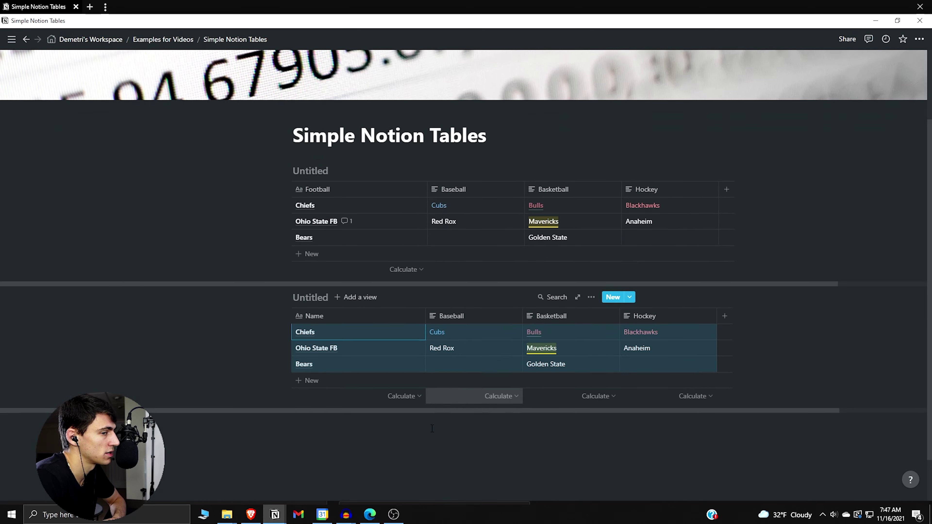
left_click(286, 258)
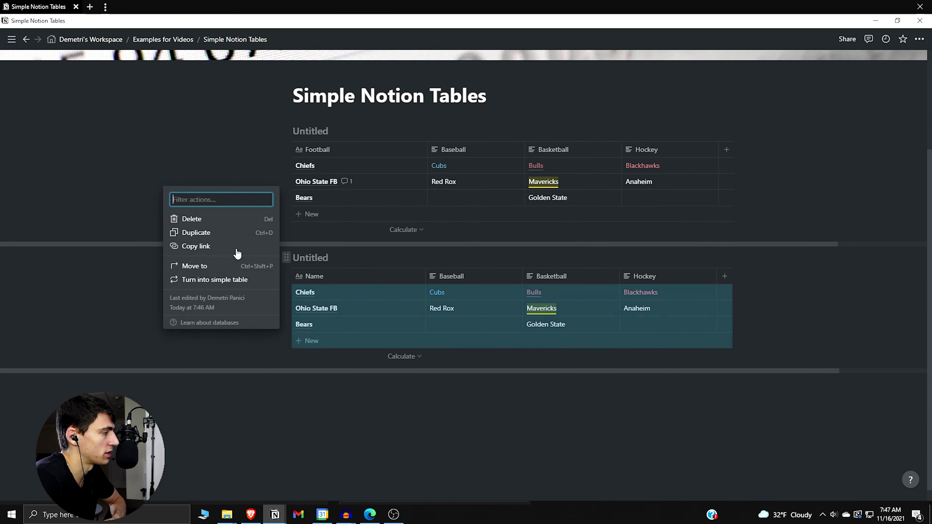
key("Escape")
scroll(246, 304, "up", 1)
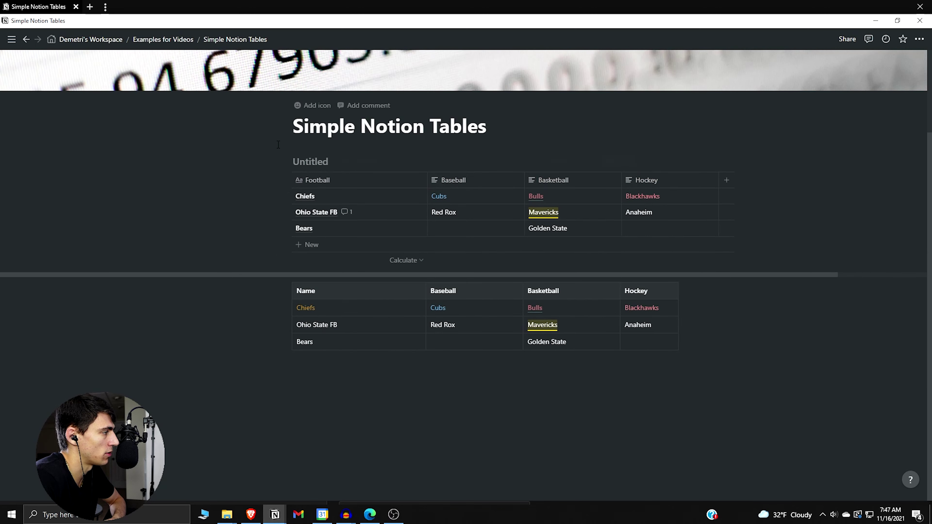
left_click(286, 162)
left_click(235, 184)
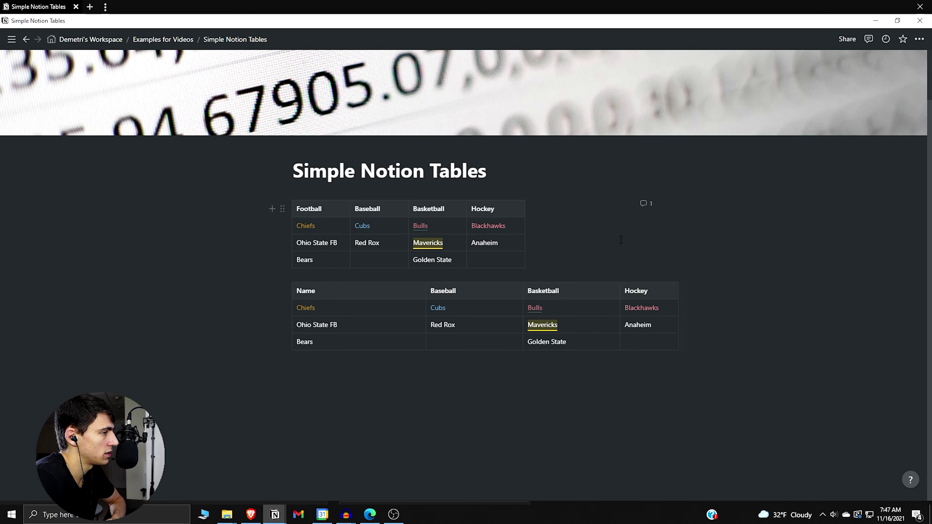
Replace the Name header in the lower simple table with "Footbal;".
double_click(311, 291)
type("Footbal;")
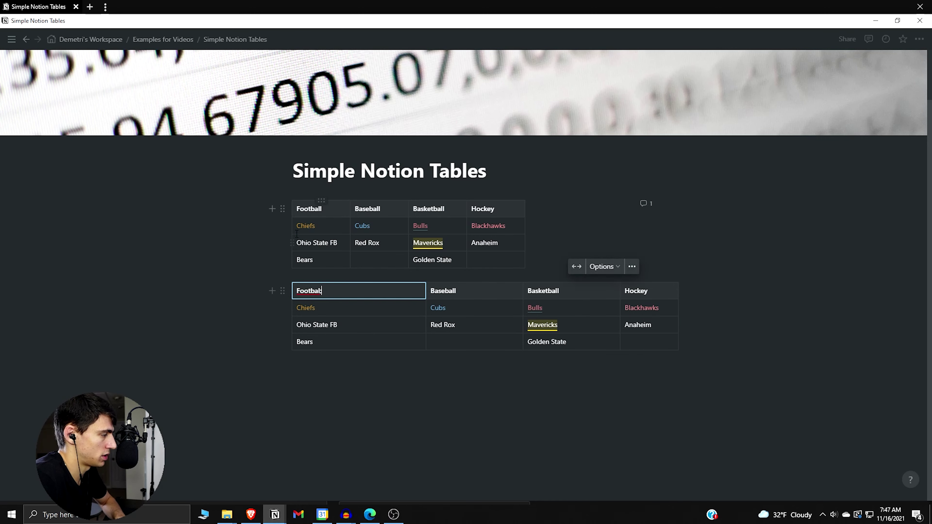
Duplicate the original teams table and fit the copy to the page width.
left_click(282, 209)
left_click(232, 182)
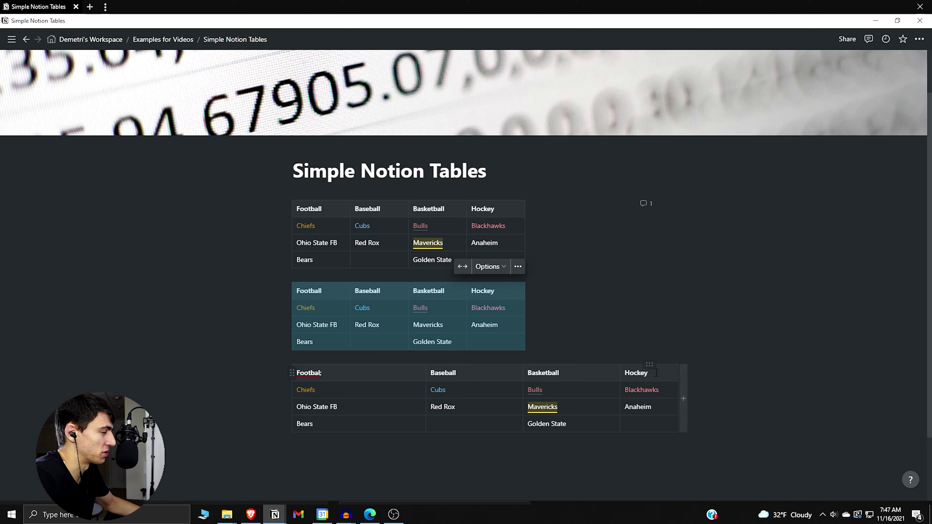
left_click(463, 267)
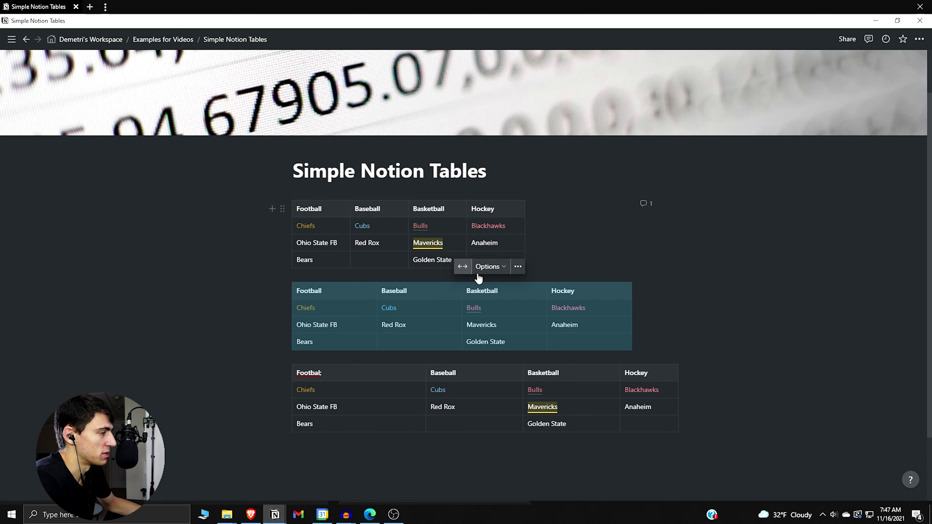
left_click(513, 458)
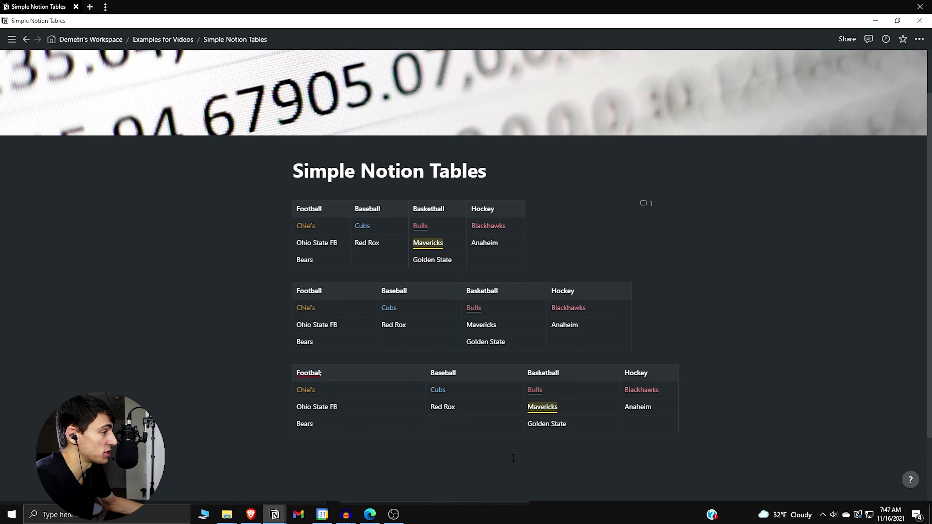